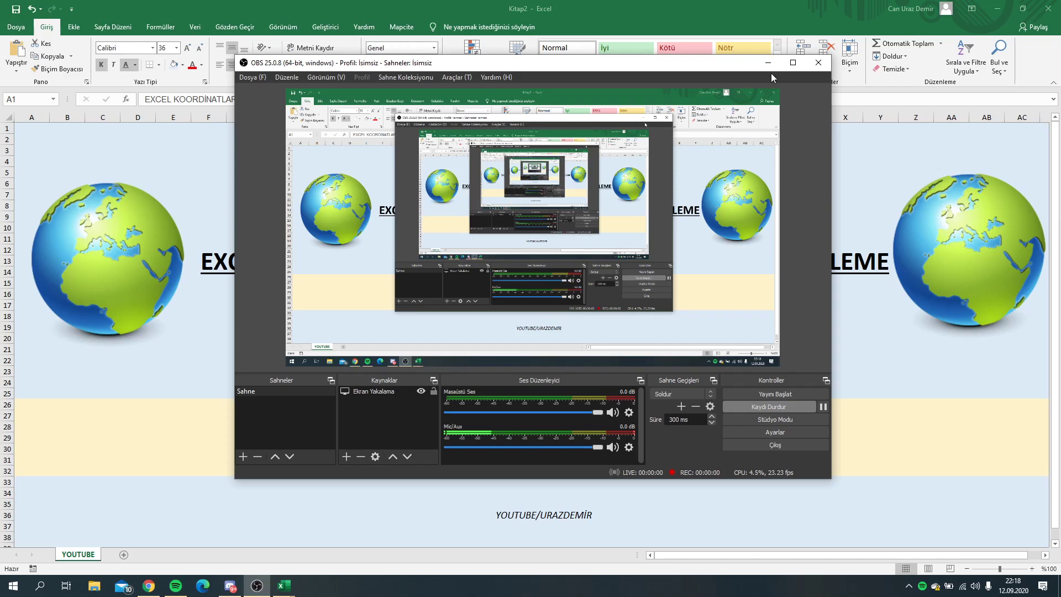
Step: Minimize the OBS recording window to reveal the Kitap2 YOUTUBE title sheet
click(768, 63)
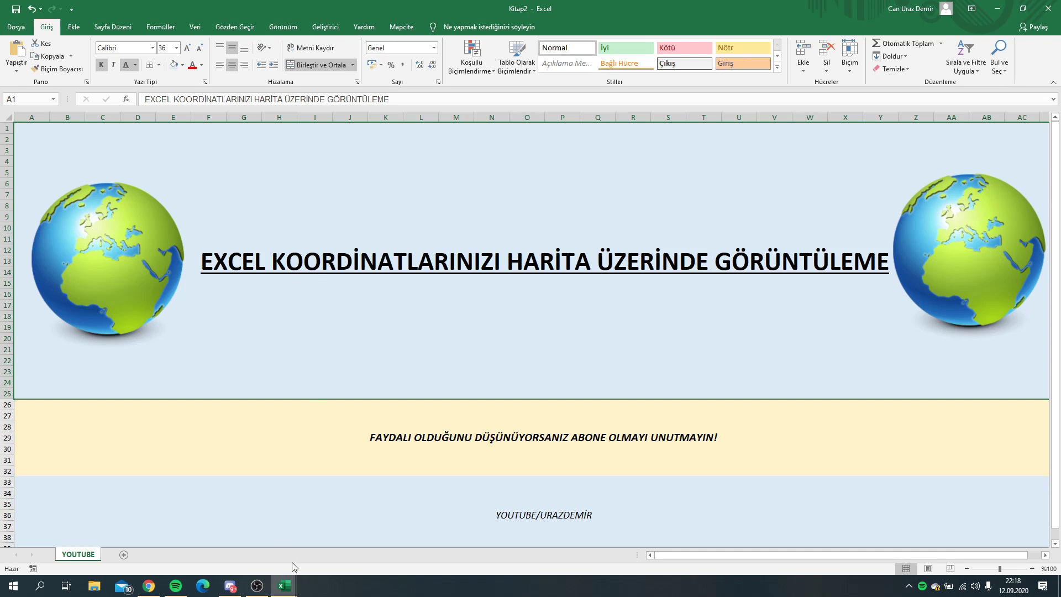
Step: Switch to the Kitap3 workbook and scroll through its SampleData airport coordinates table
click(285, 590)
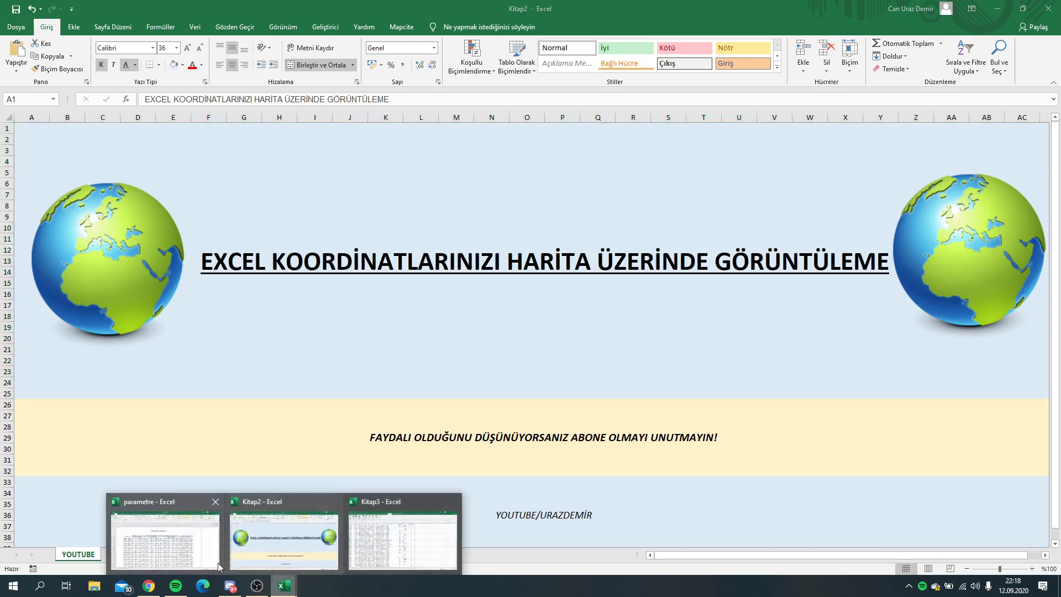
click(412, 533)
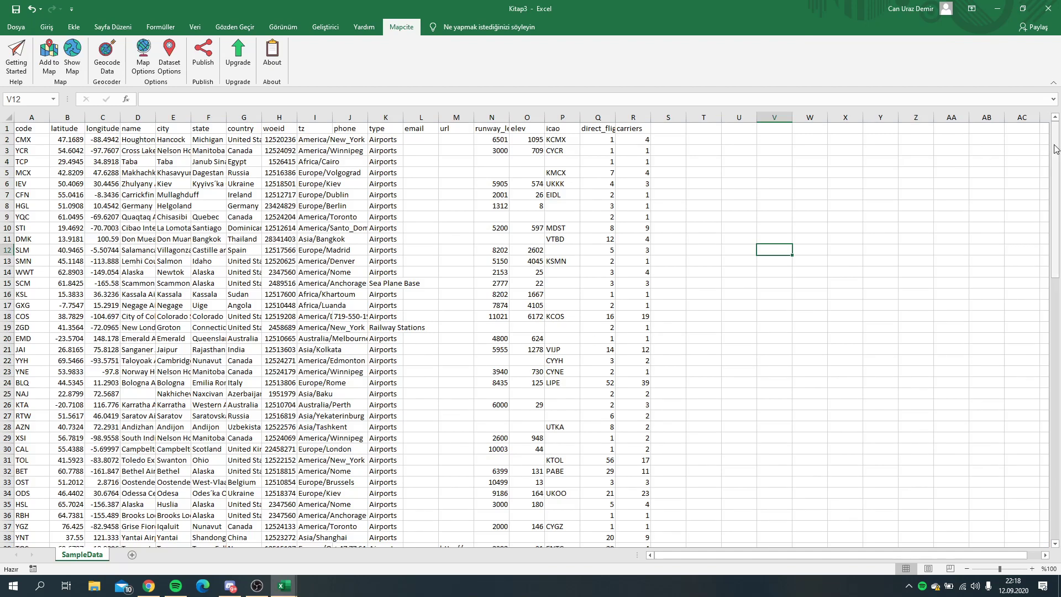
drag(1056, 148, 1056, 426)
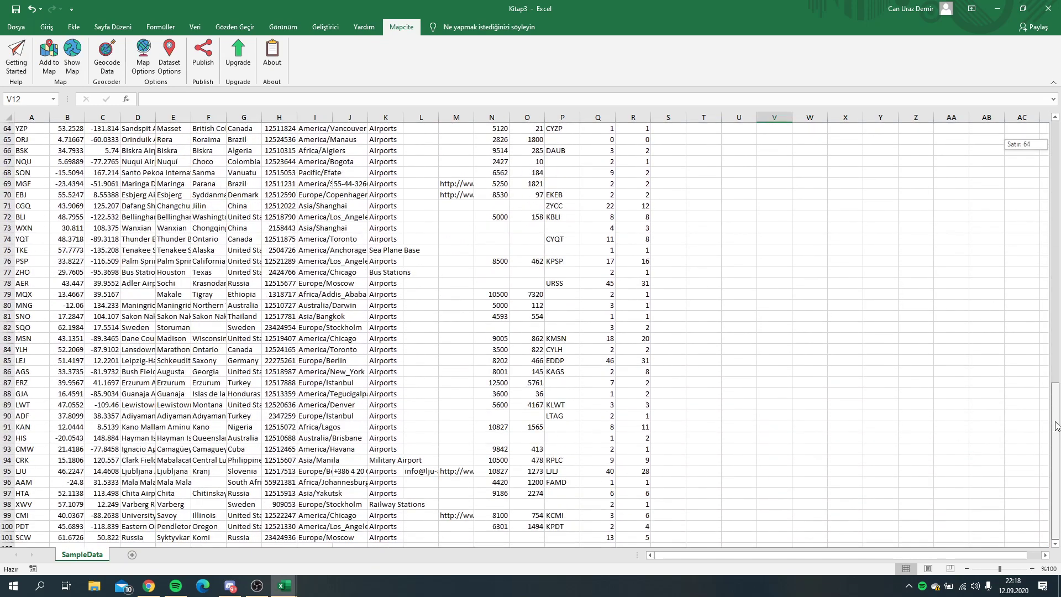
drag(1056, 426, 887, 141)
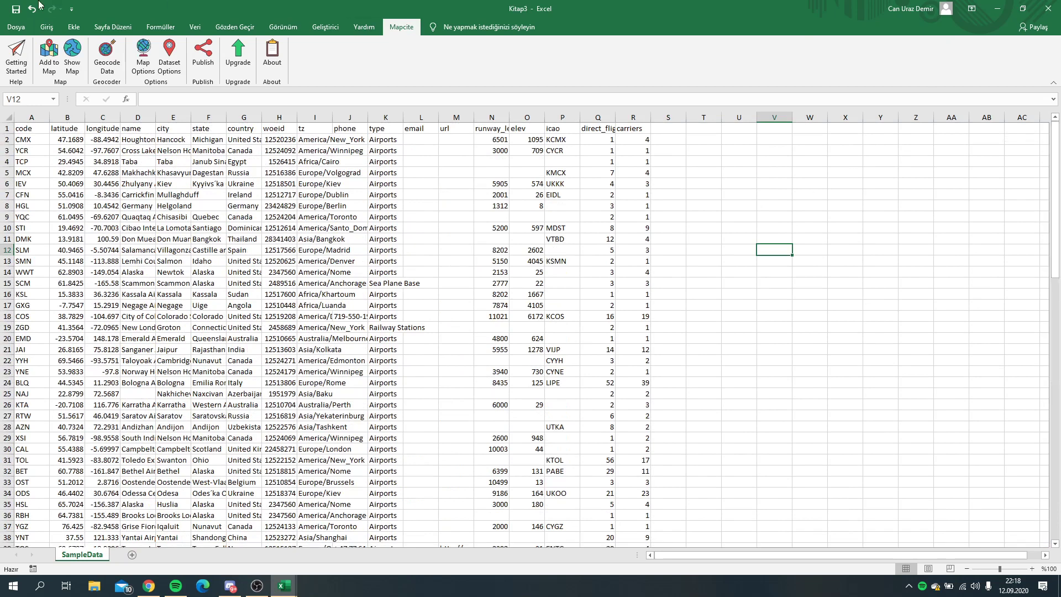
click(46, 27)
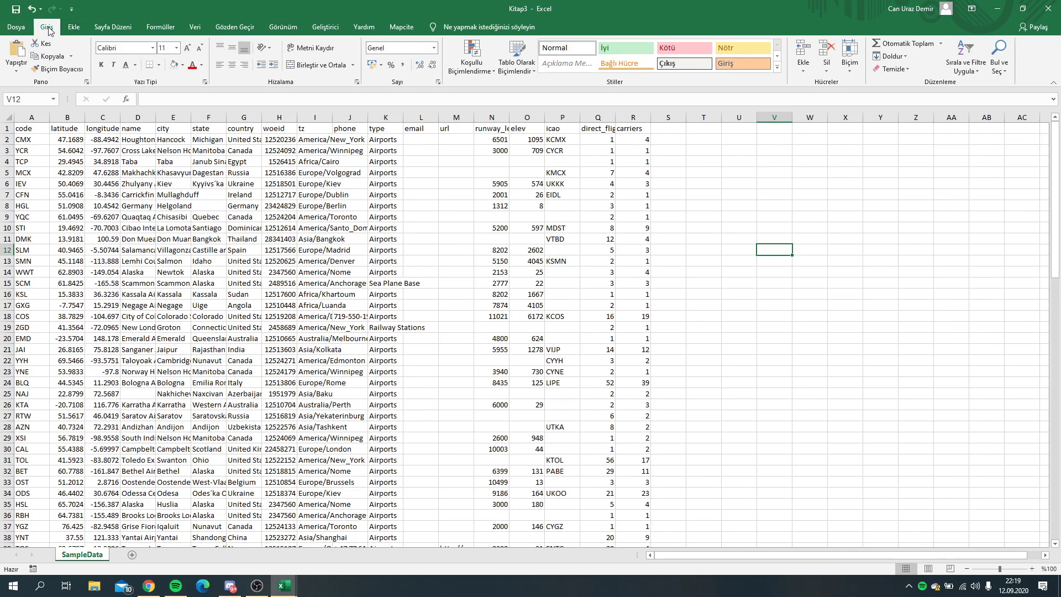
click(75, 28)
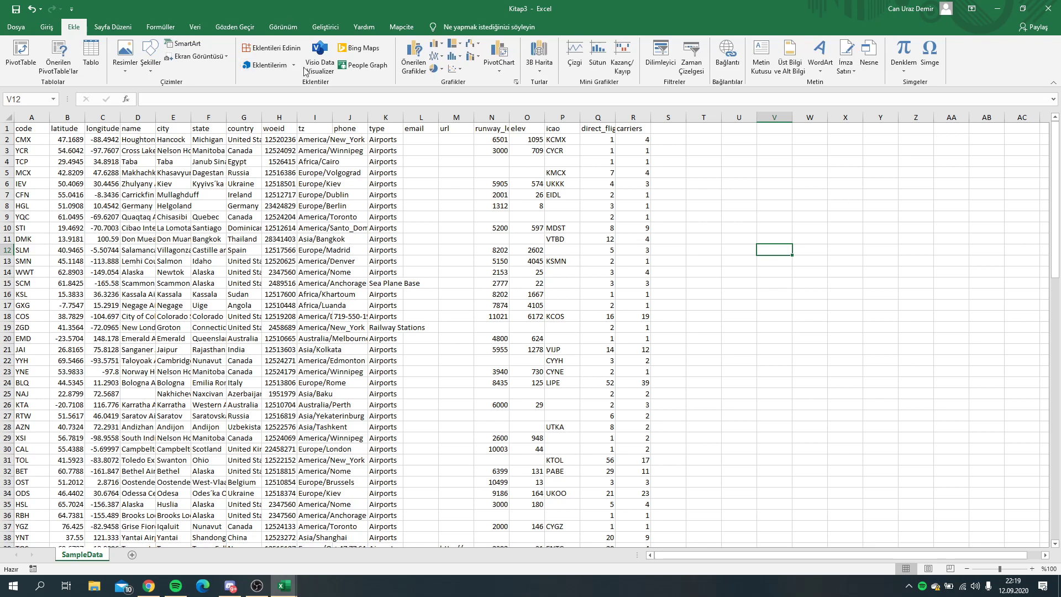
click(296, 66)
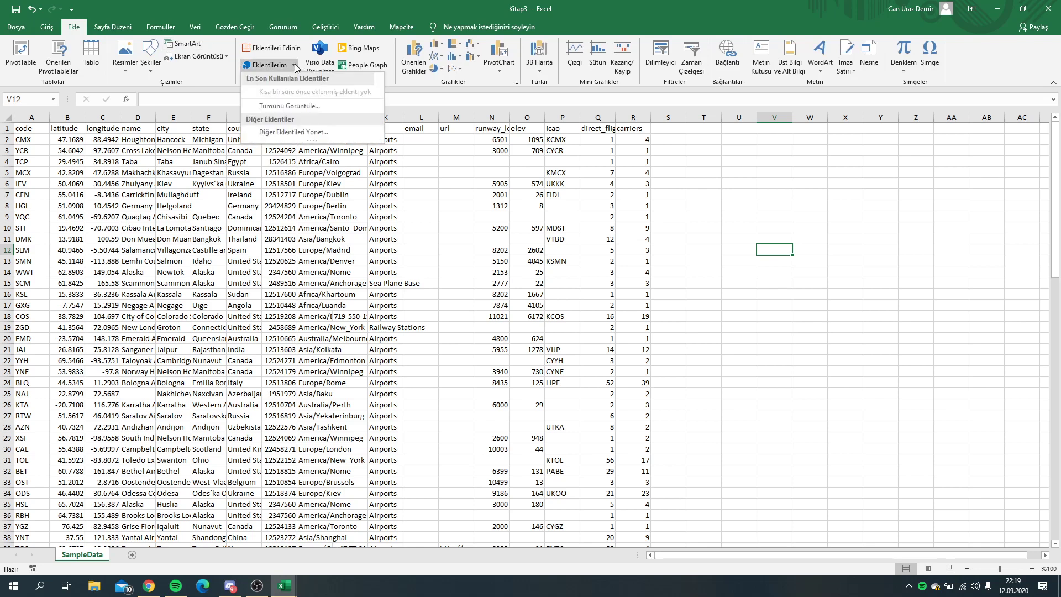
click(271, 66)
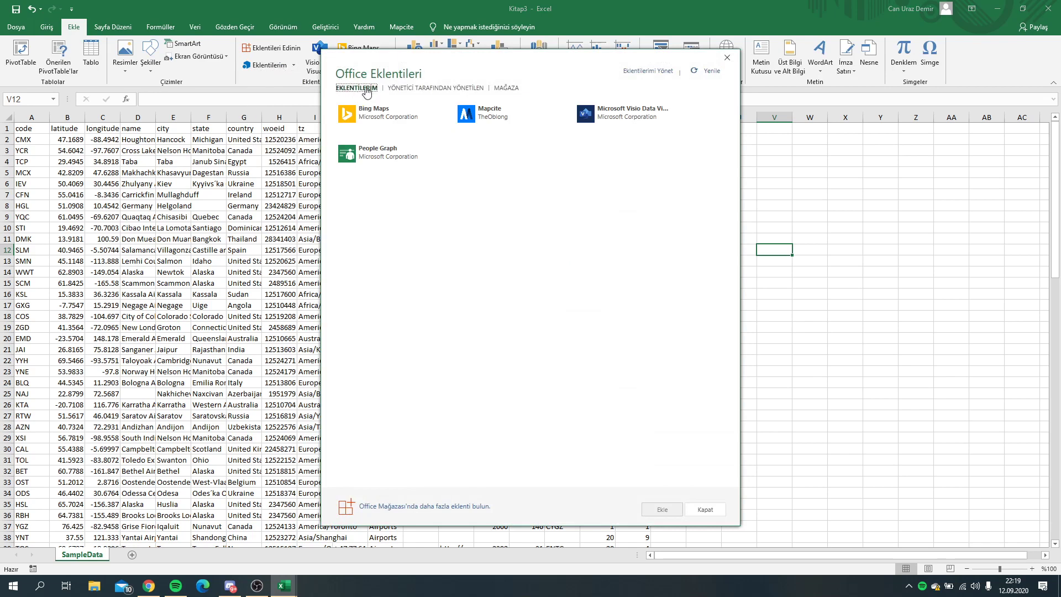
click(514, 90)
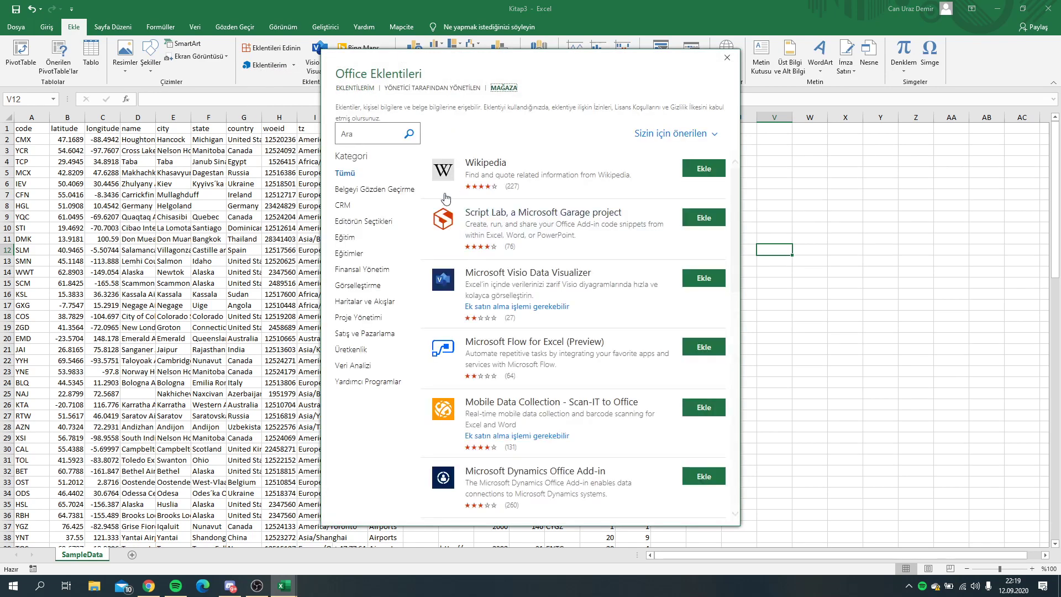
click(369, 304)
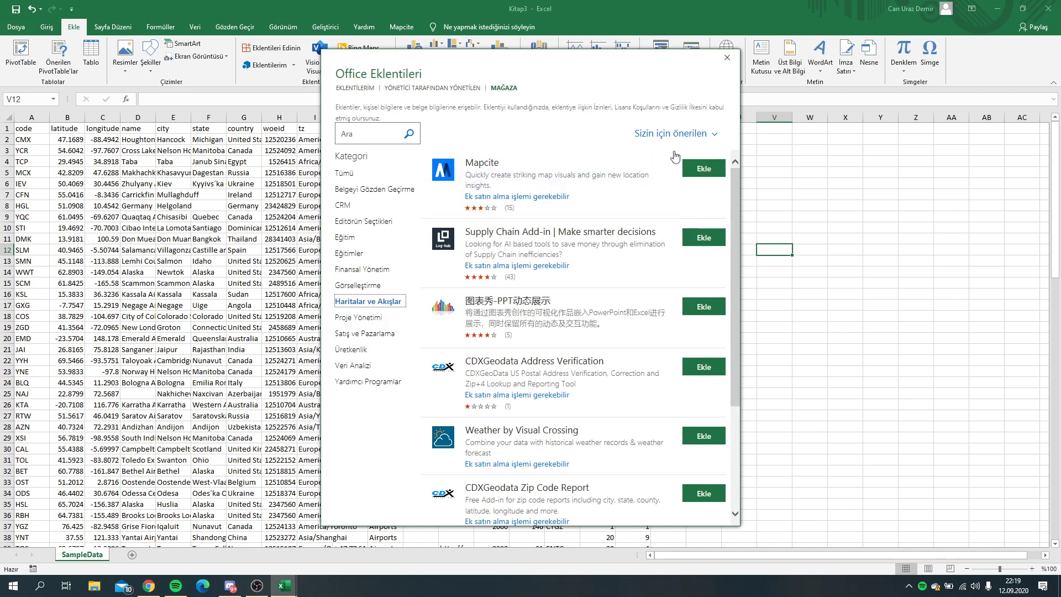
click(727, 57)
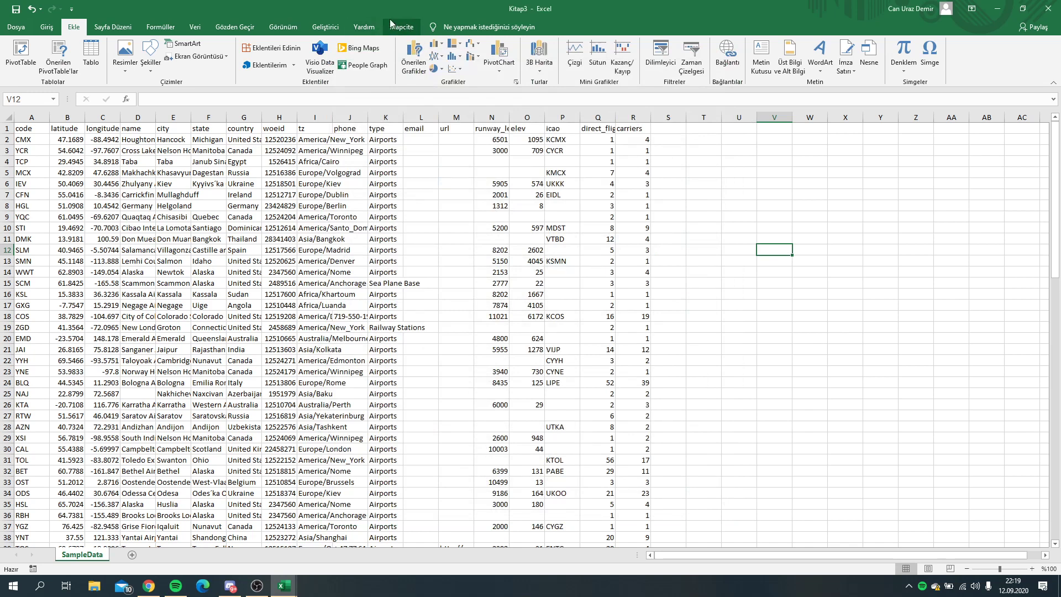
Step: Add SampleData to a Mapcite map using the latitude and longitude columns, then finish
click(399, 28)
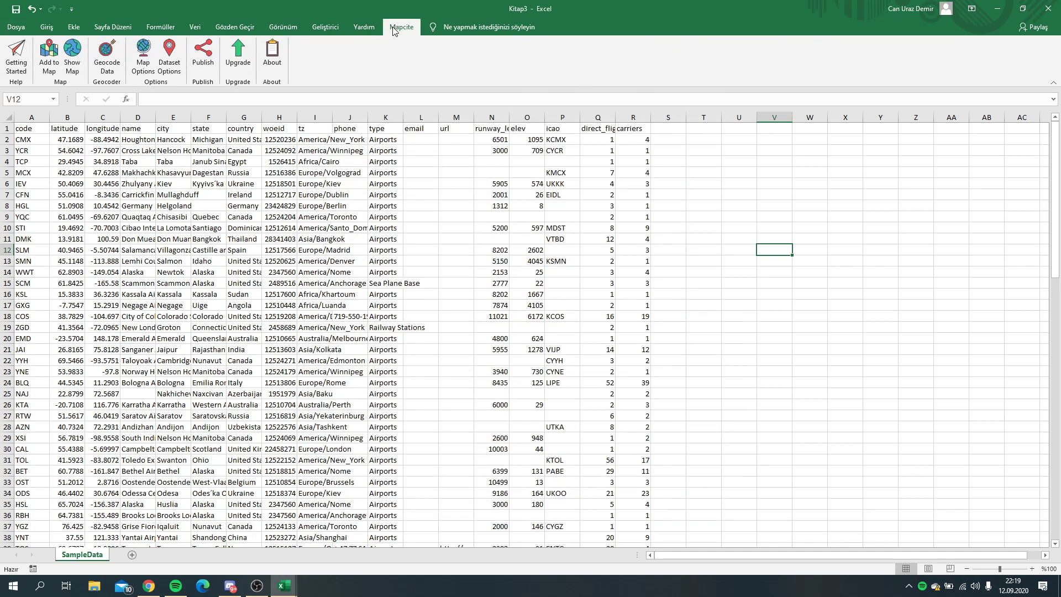
click(52, 56)
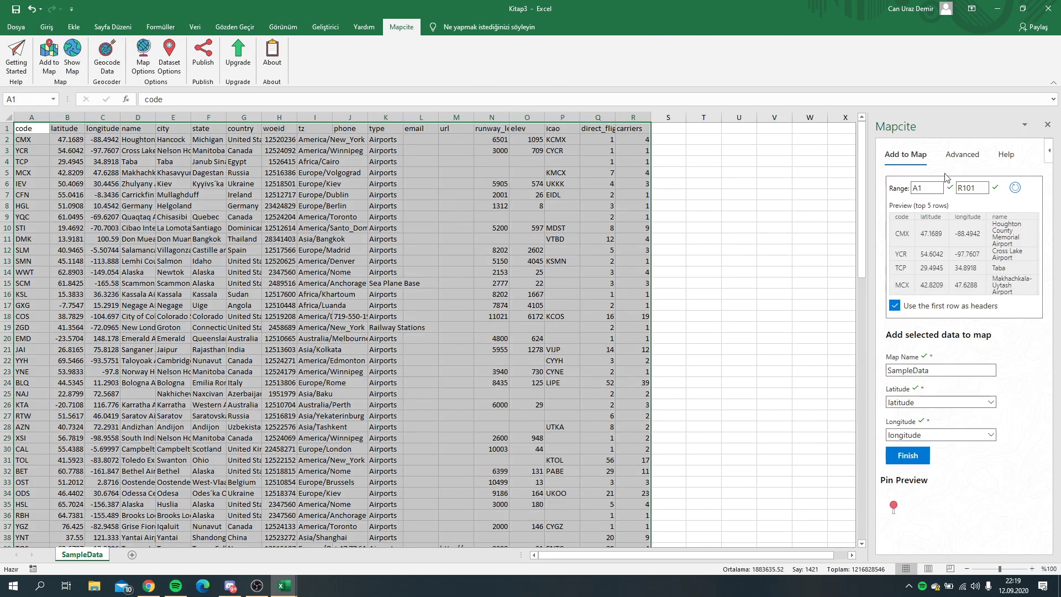
mouse_move(961, 249)
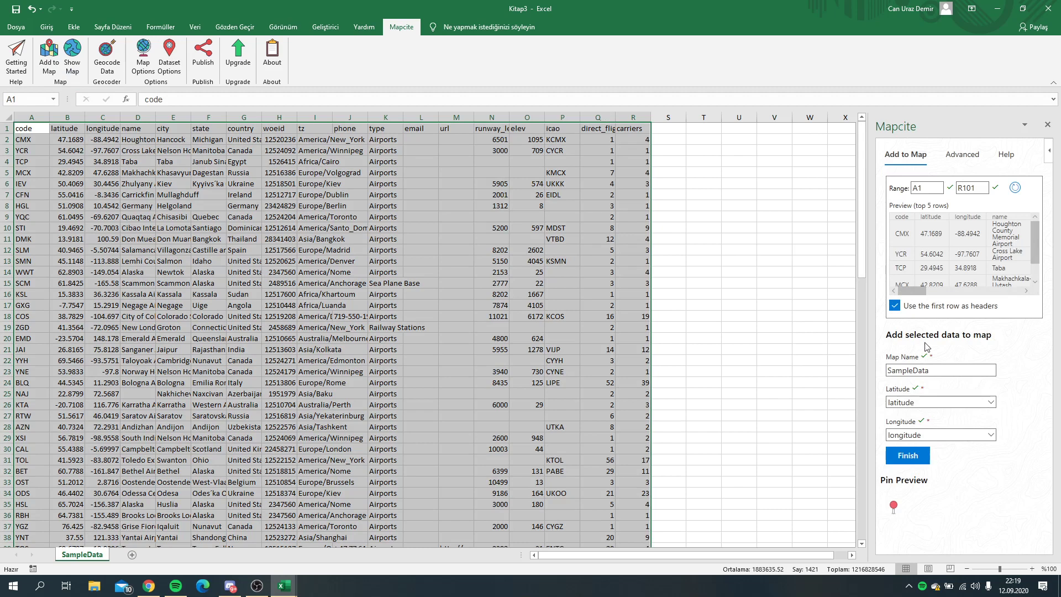
click(992, 403)
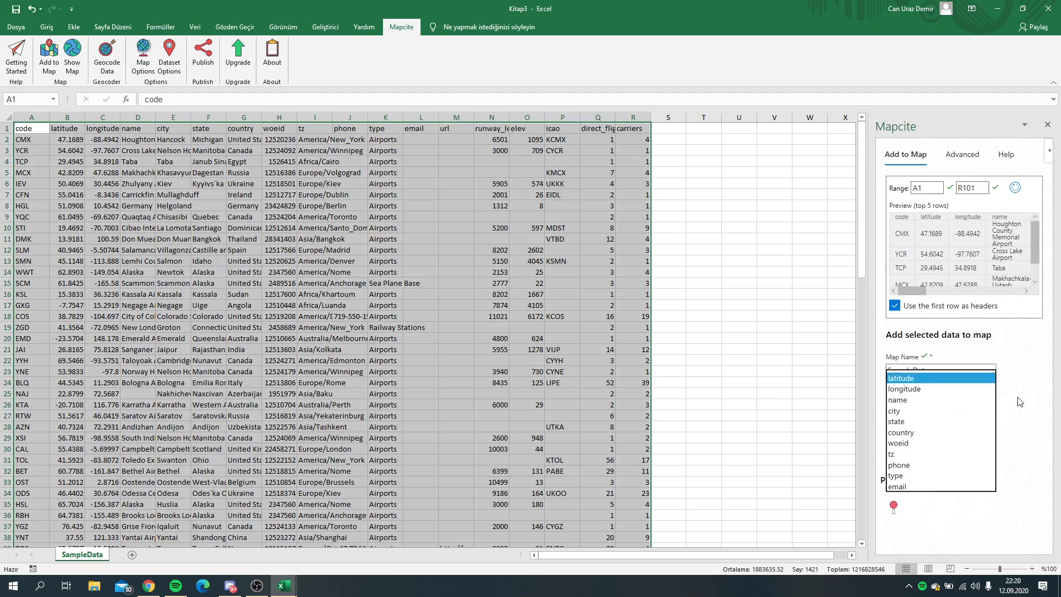
click(1019, 402)
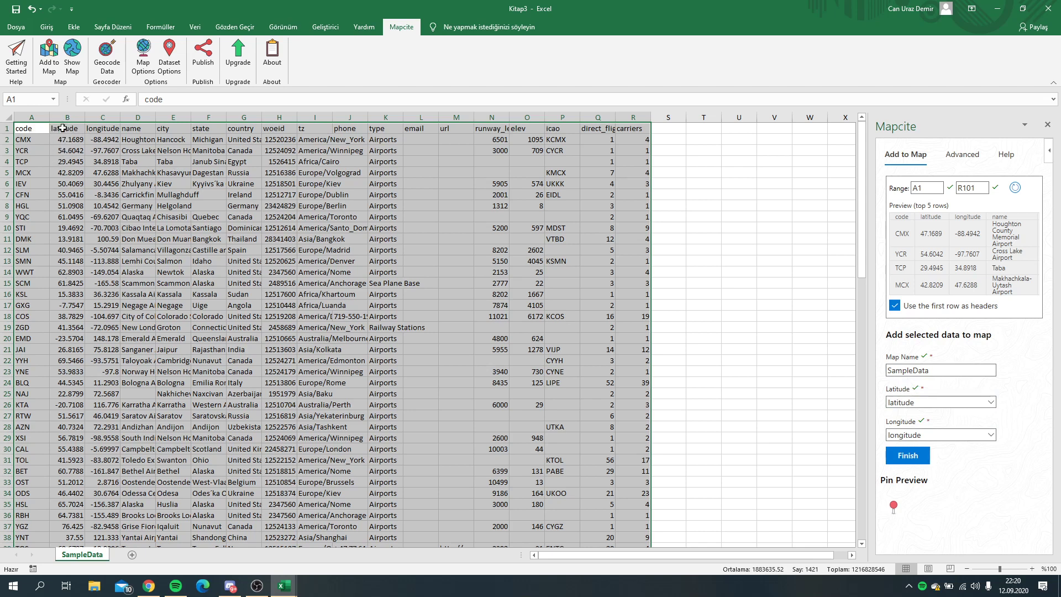
click(898, 403)
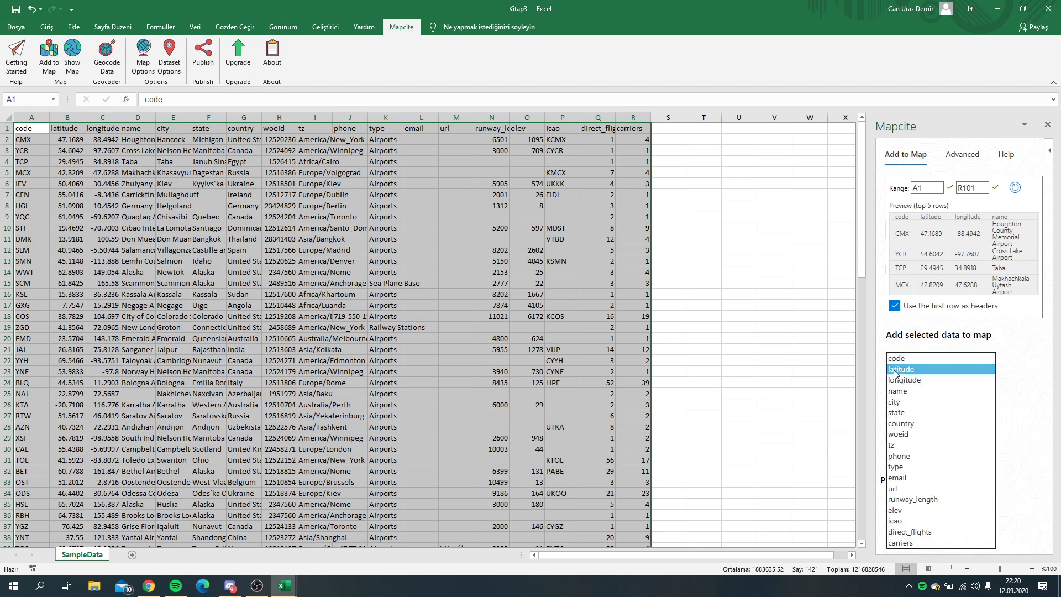
click(911, 369)
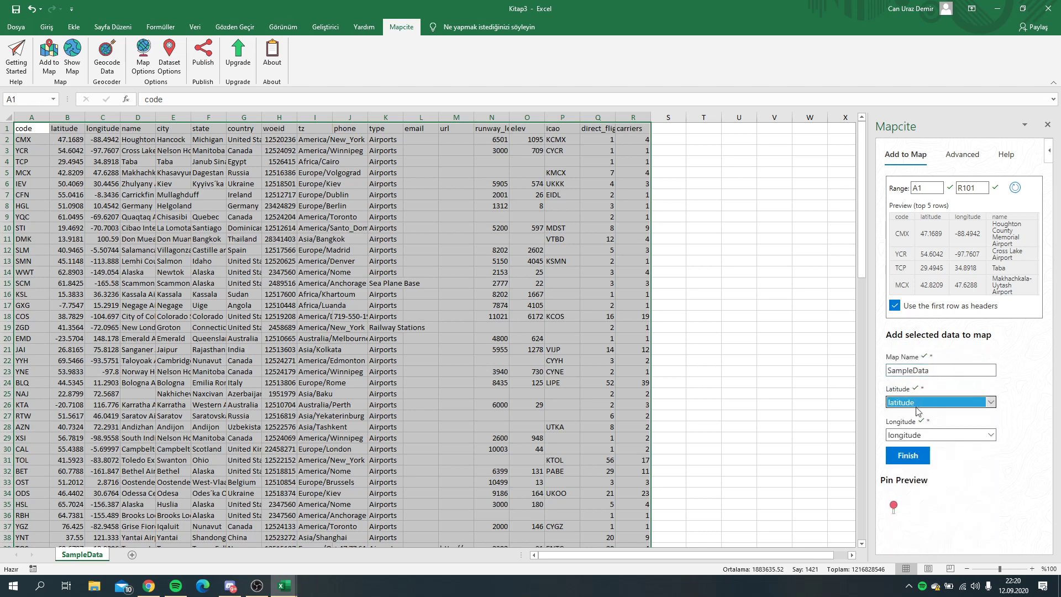
click(944, 437)
click(936, 382)
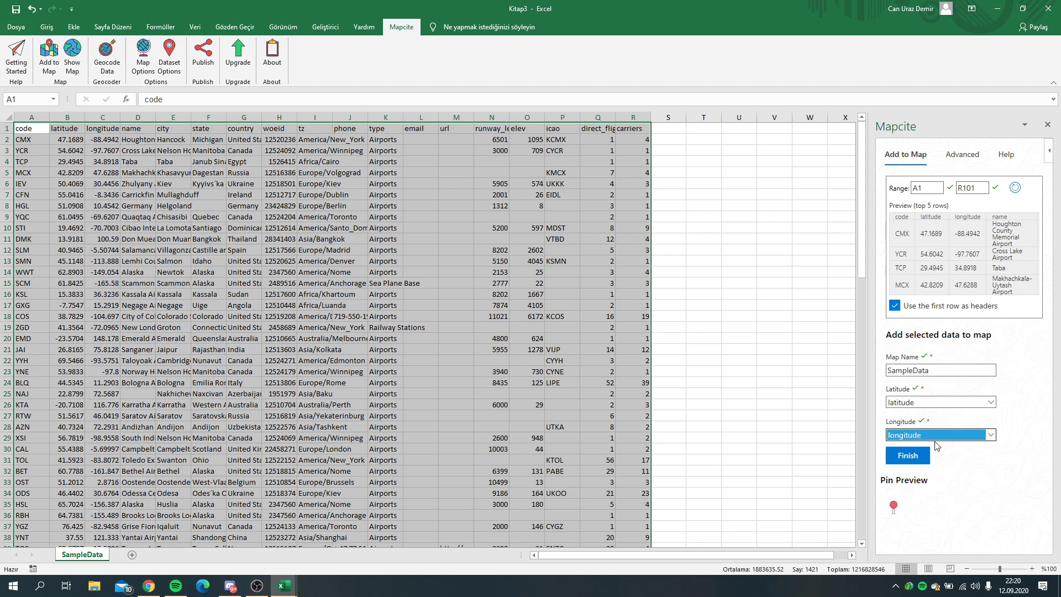
click(995, 465)
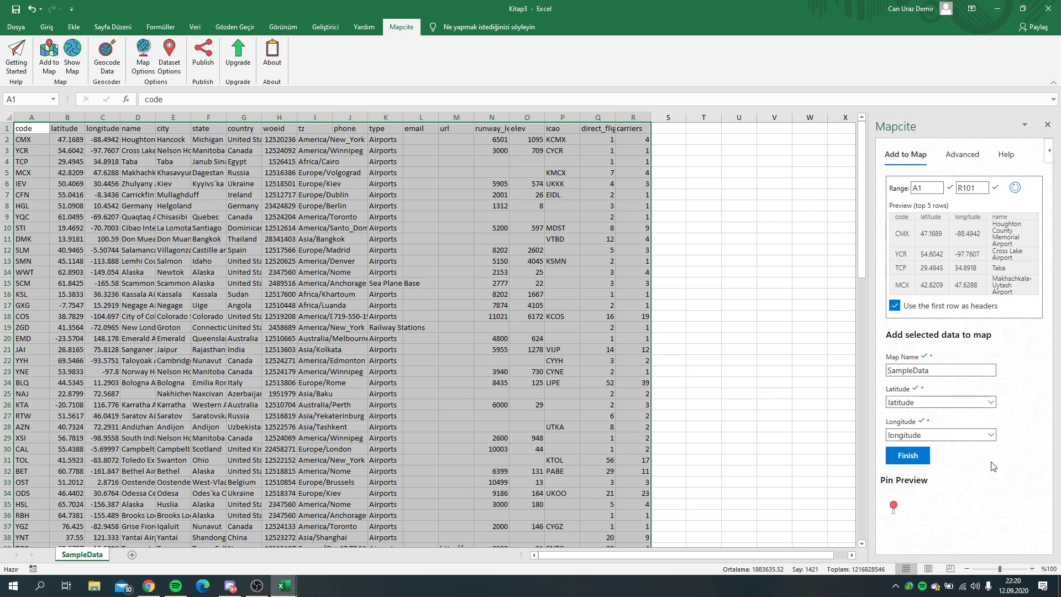
click(913, 458)
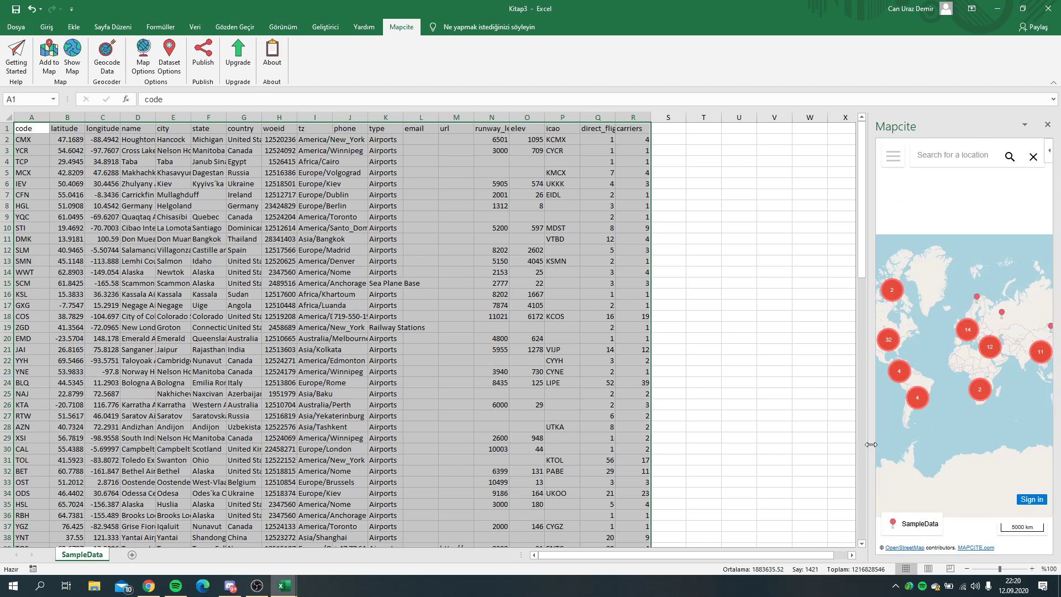
Step: Widen the map panel, pan over Europe, and open the Sarajevo (SJJ) pin's details
drag(870, 445, 694, 446)
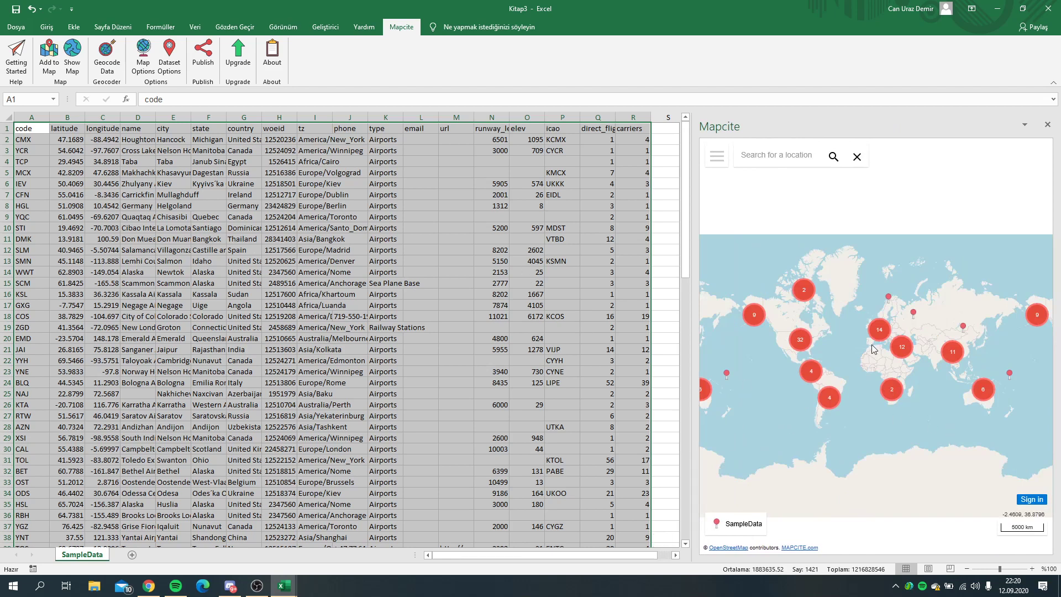
scroll(891, 340, up, 3)
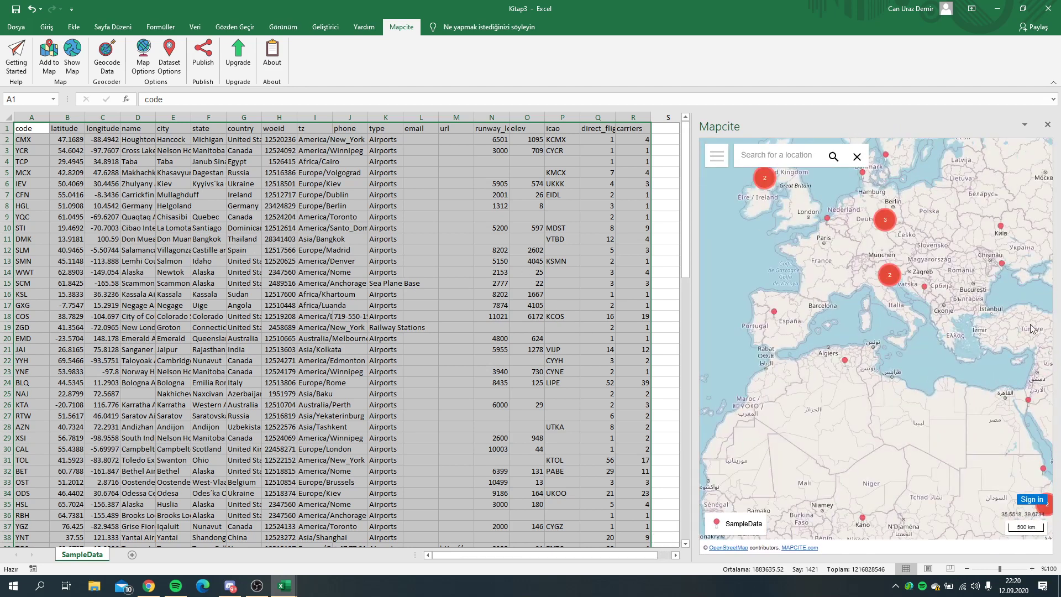
mouse_move(1023, 334)
mouse_down()
mouse_move(946, 342)
mouse_move(921, 316)
mouse_up()
scroll(921, 316, up, 3)
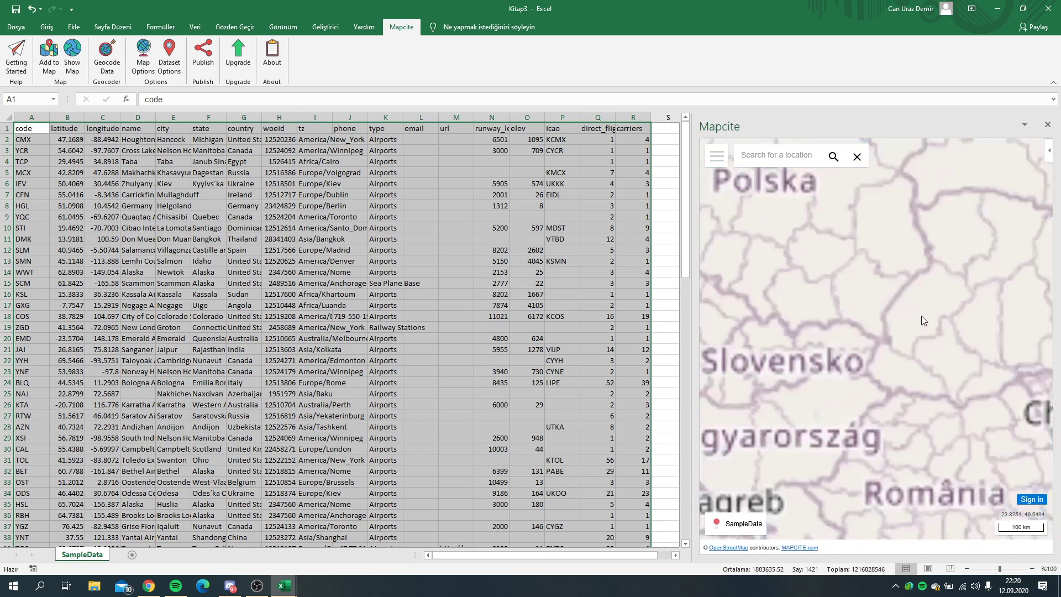
scroll(906, 332, down, 2)
scroll(927, 336, down, 1)
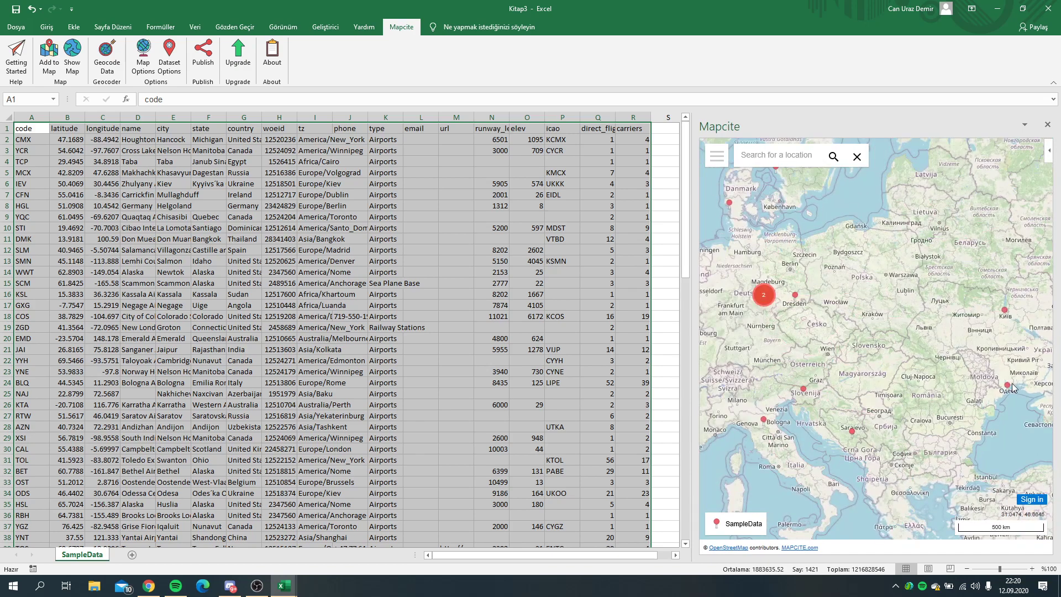
drag(980, 429, 1020, 410)
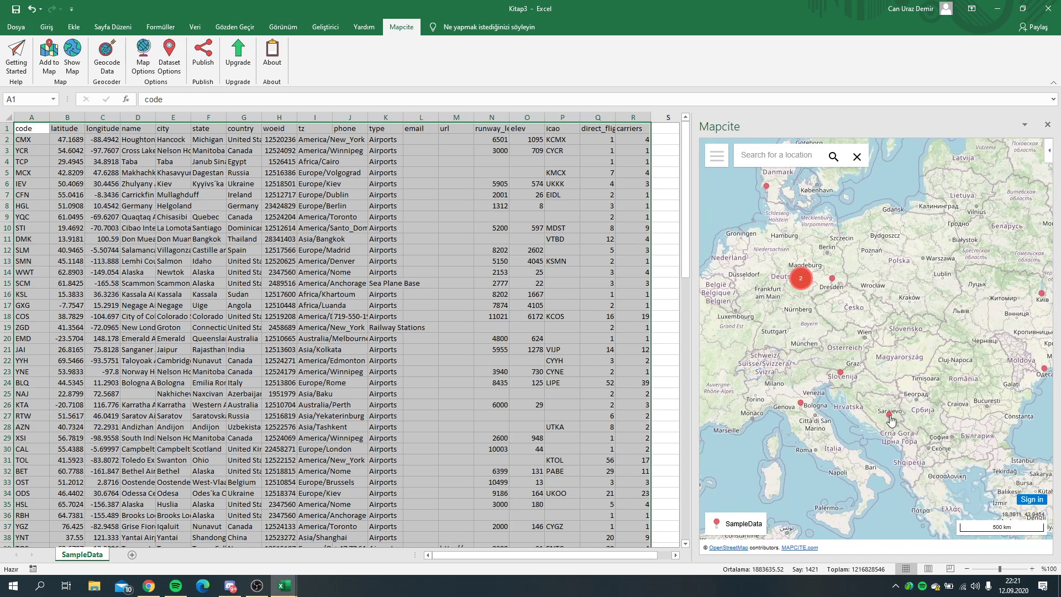
click(891, 420)
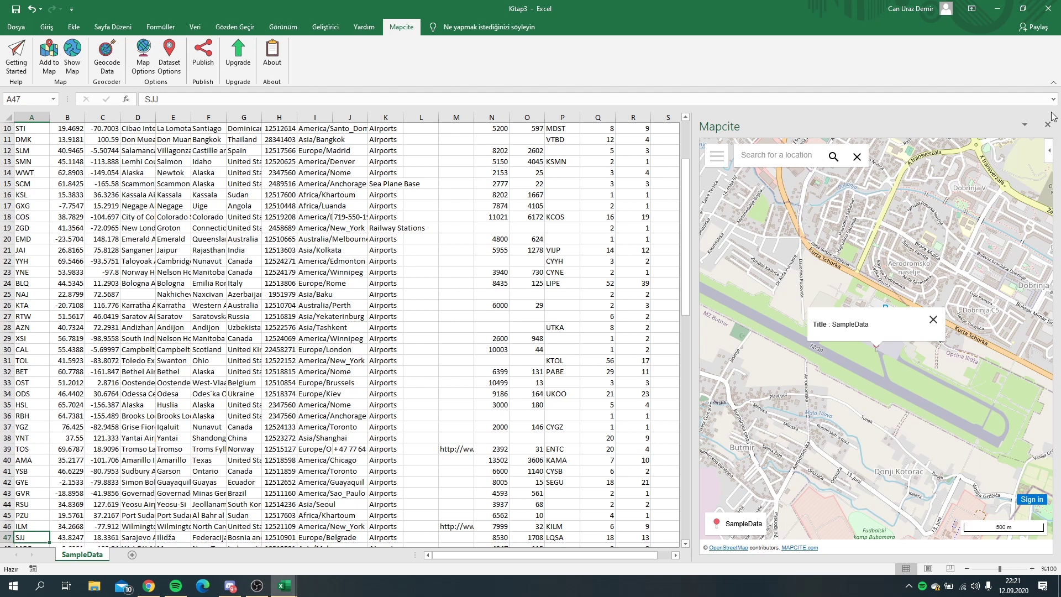
mouse_move(283, 586)
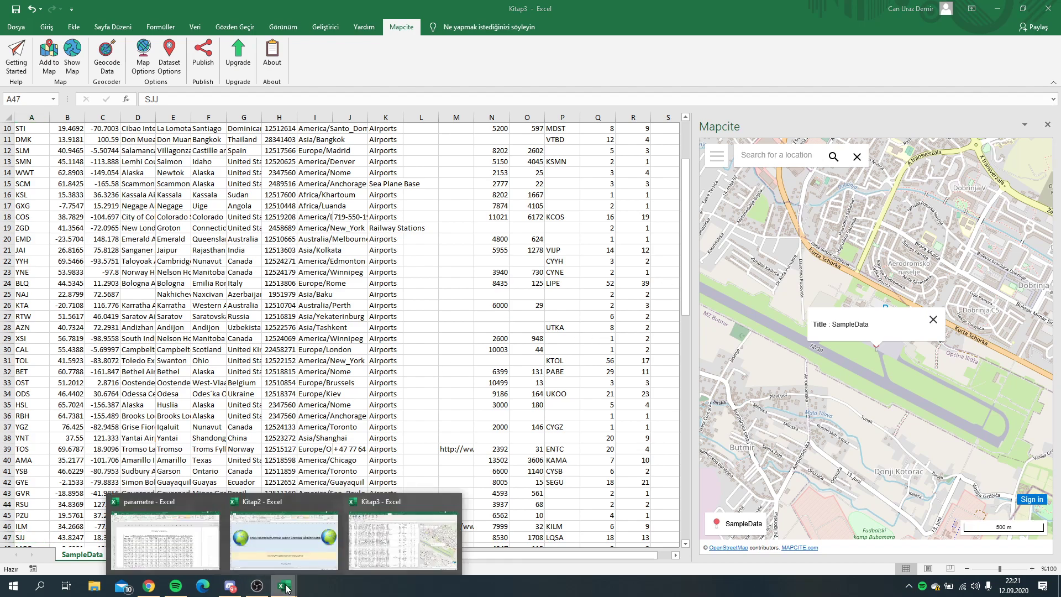
Step: Bring up the parametre workbook's TÜRKİYE DEPREM TEHLİKE HARİTASI table and the Mapcite tab
click(165, 539)
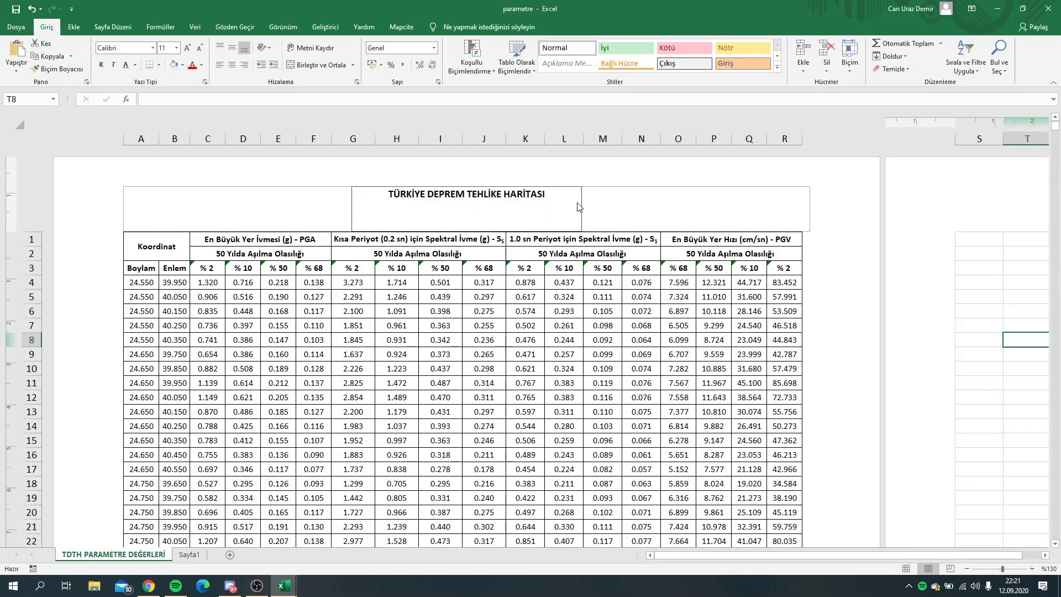
scroll(815, 301, down, 4)
scroll(815, 301, down, 1)
scroll(816, 301, up, 1)
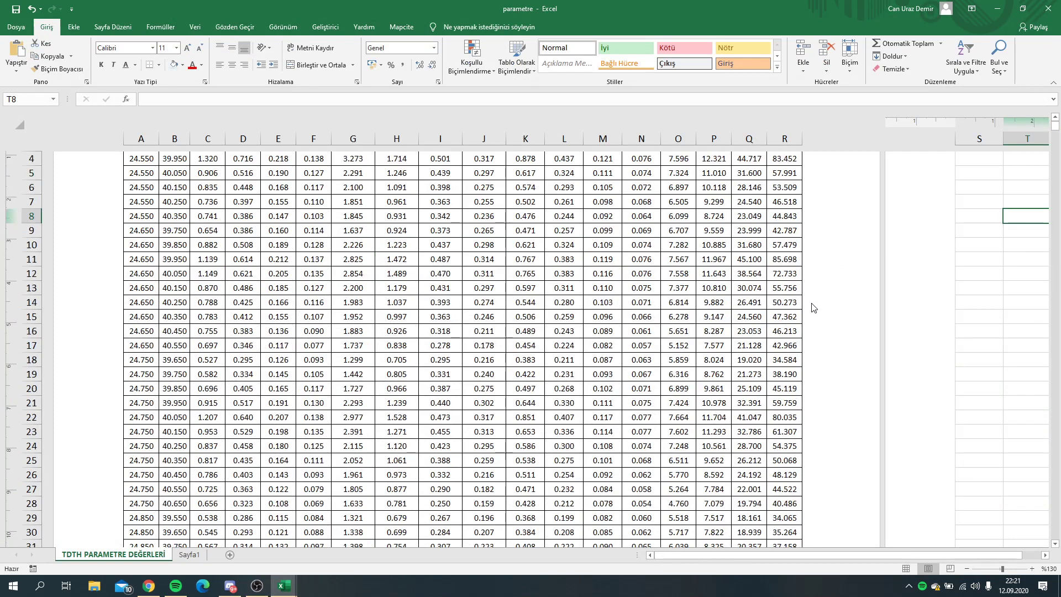
scroll(816, 301, up, 4)
click(1056, 544)
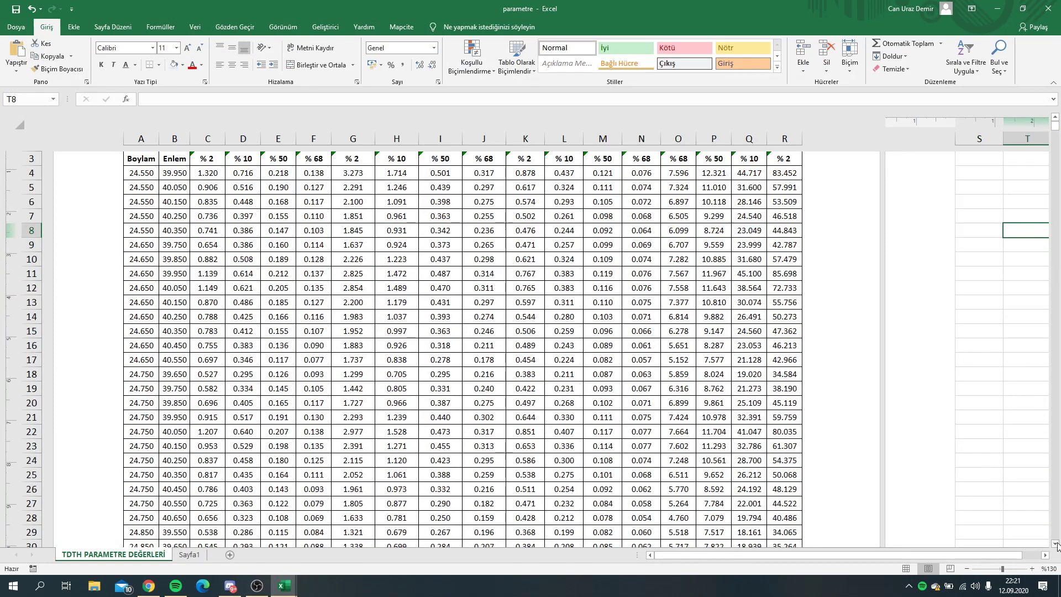
click(1055, 117)
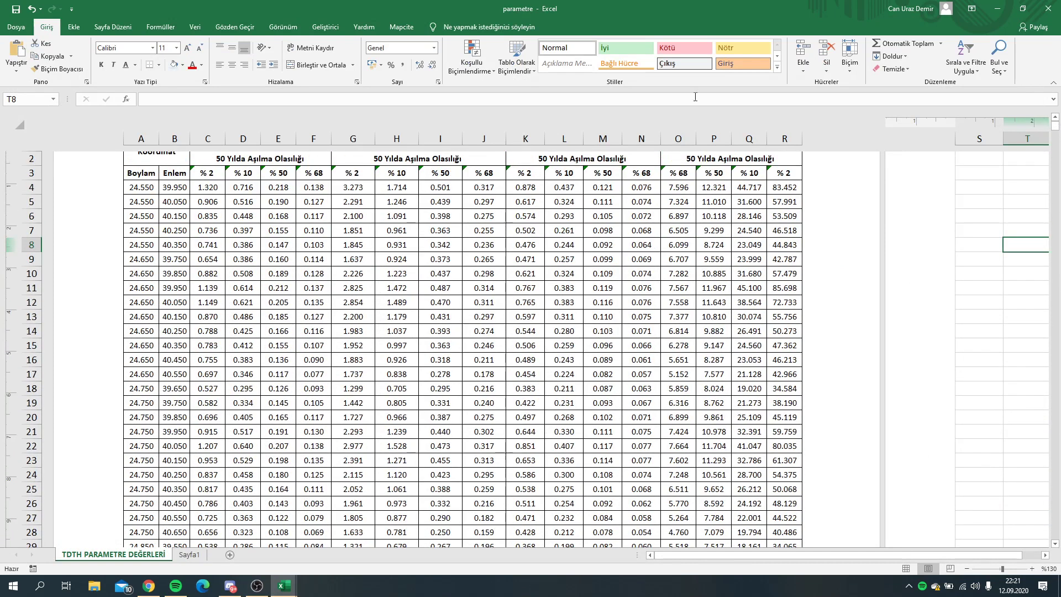
click(395, 30)
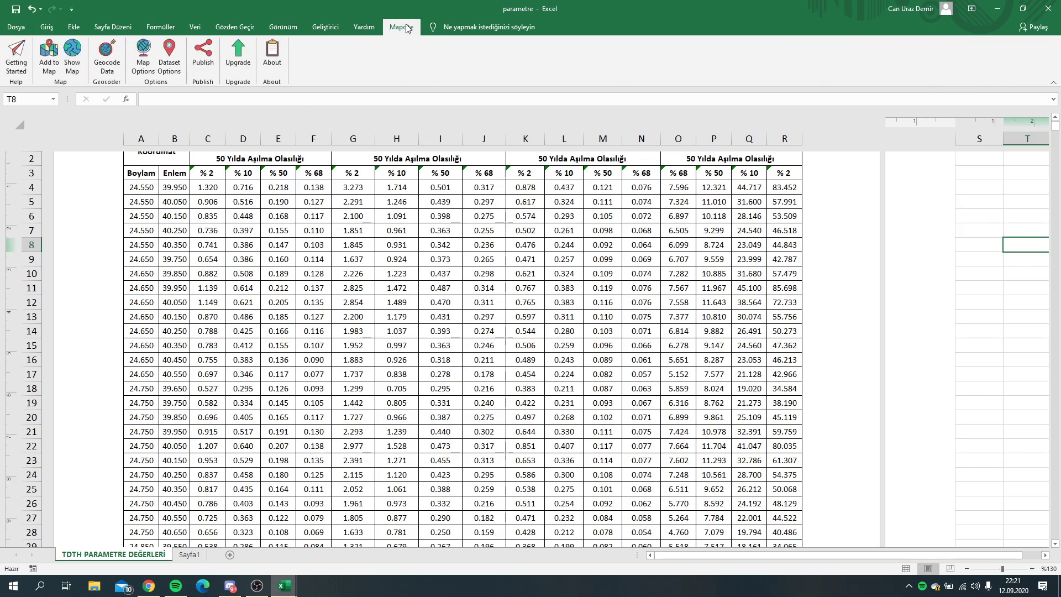
Step: Start Add to Map for the hazard table and change the range start from A1 to A3
click(51, 61)
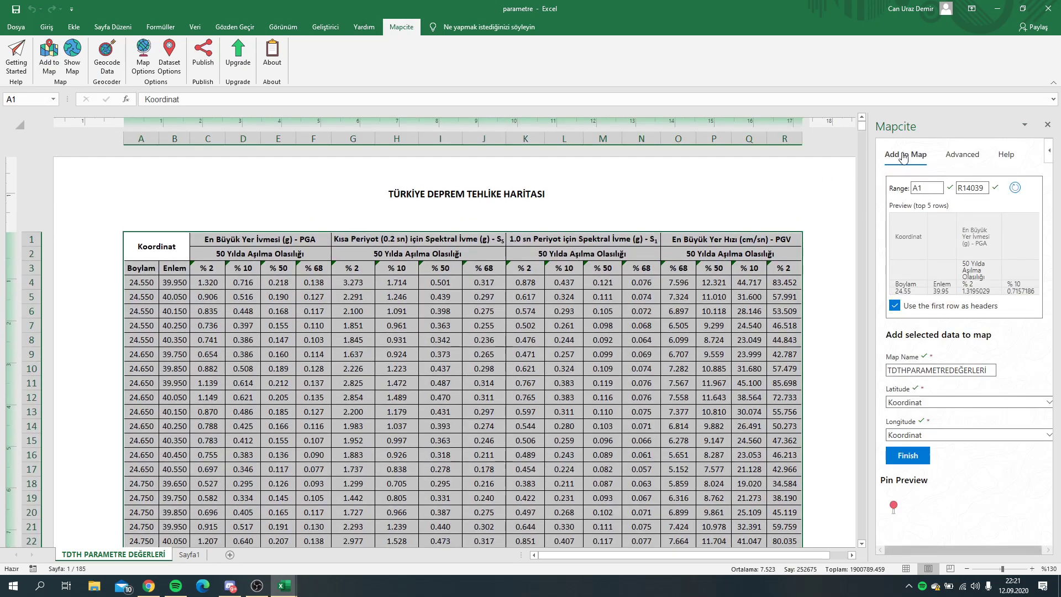
click(979, 160)
click(908, 158)
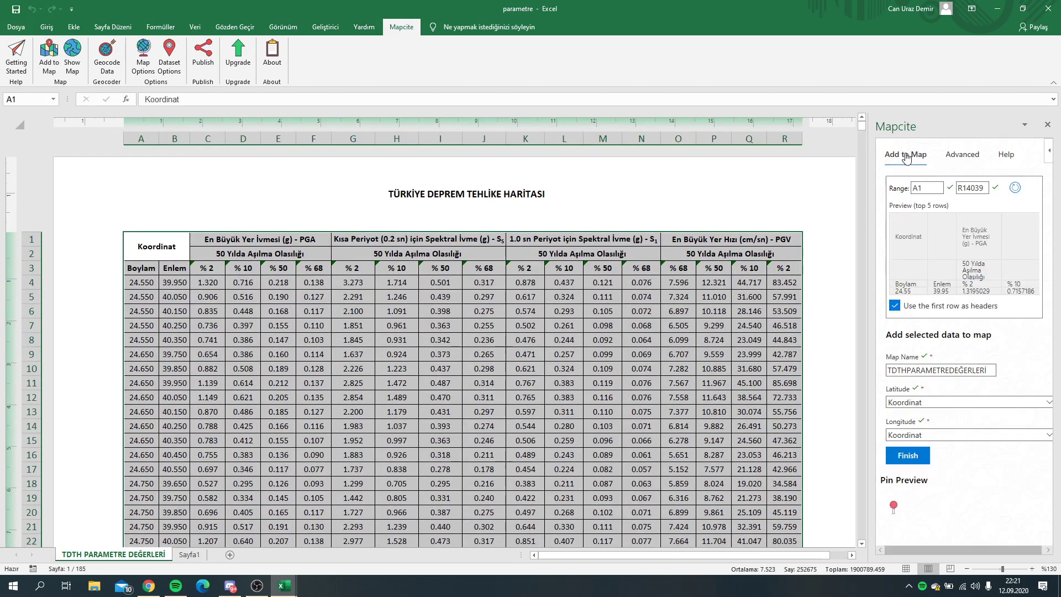
click(941, 408)
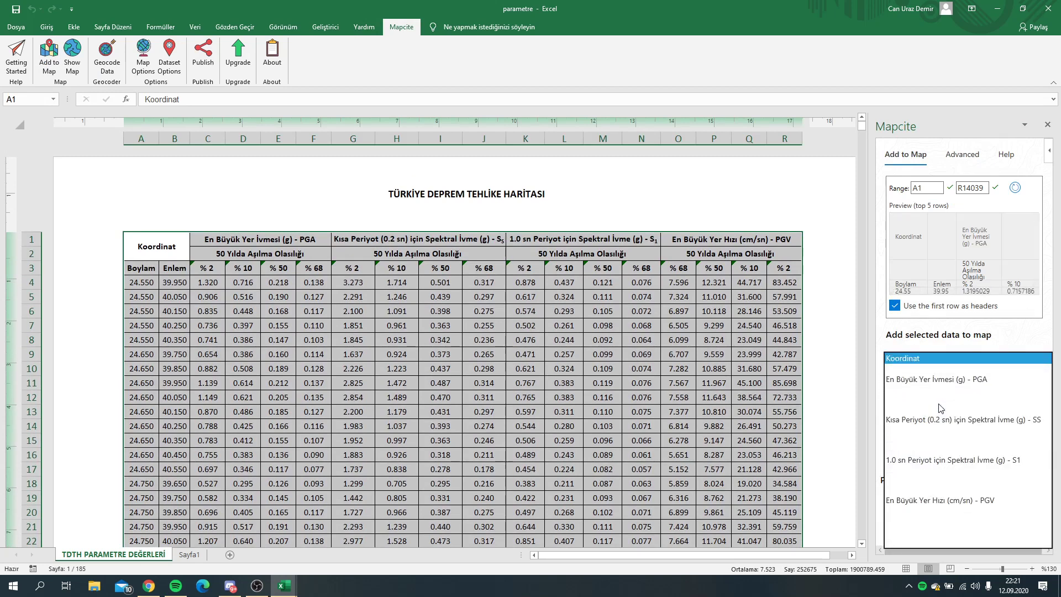
click(943, 345)
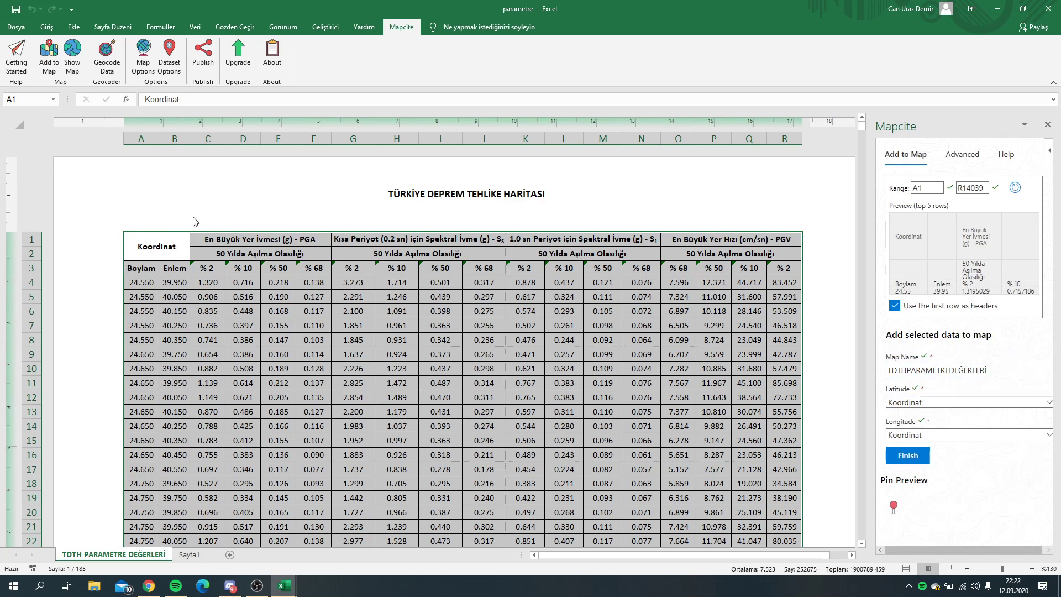
click(934, 187)
click(1016, 189)
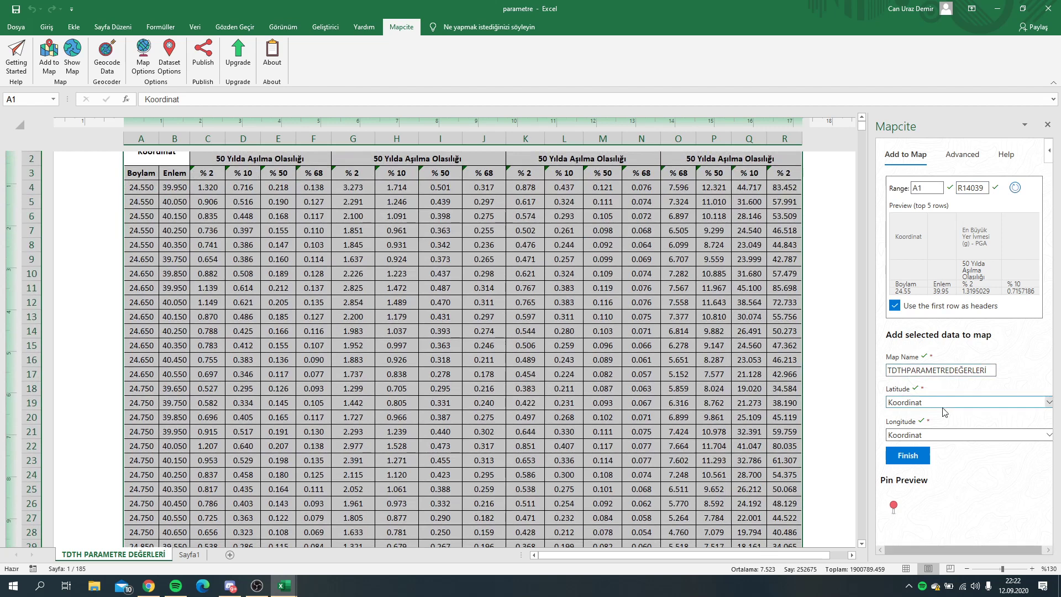
click(934, 187)
text(3)
Step: Apply range A3:R14039, with Enlem as latitude and Boylam as longitude
click(1016, 188)
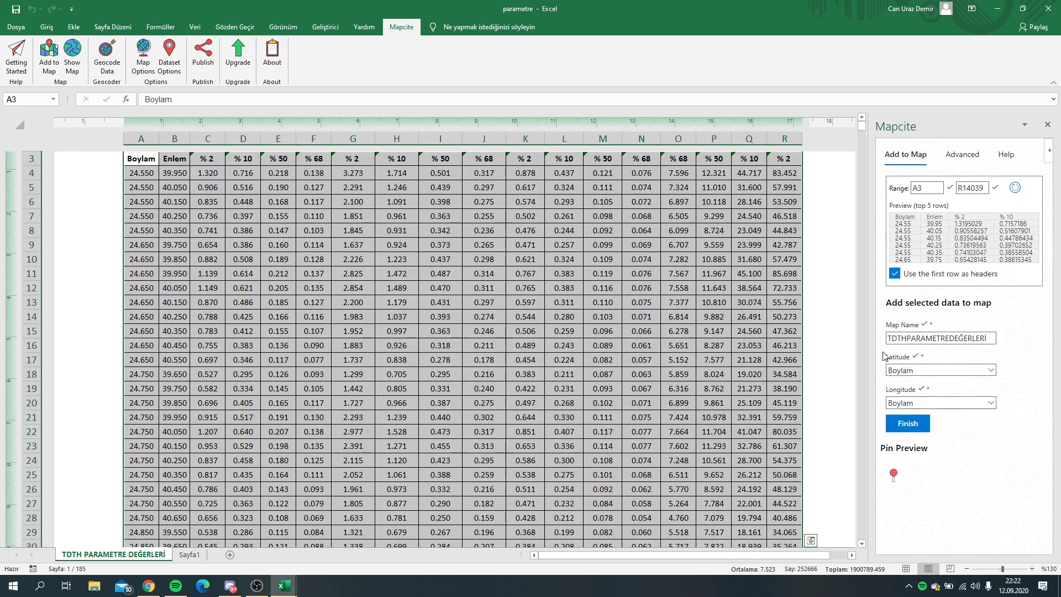
click(920, 370)
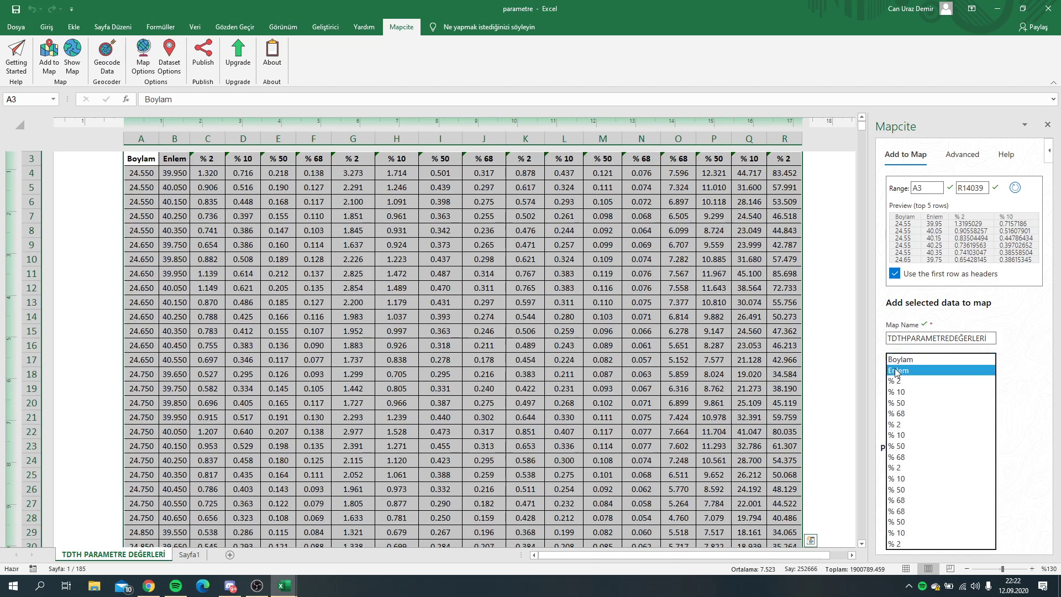
click(922, 375)
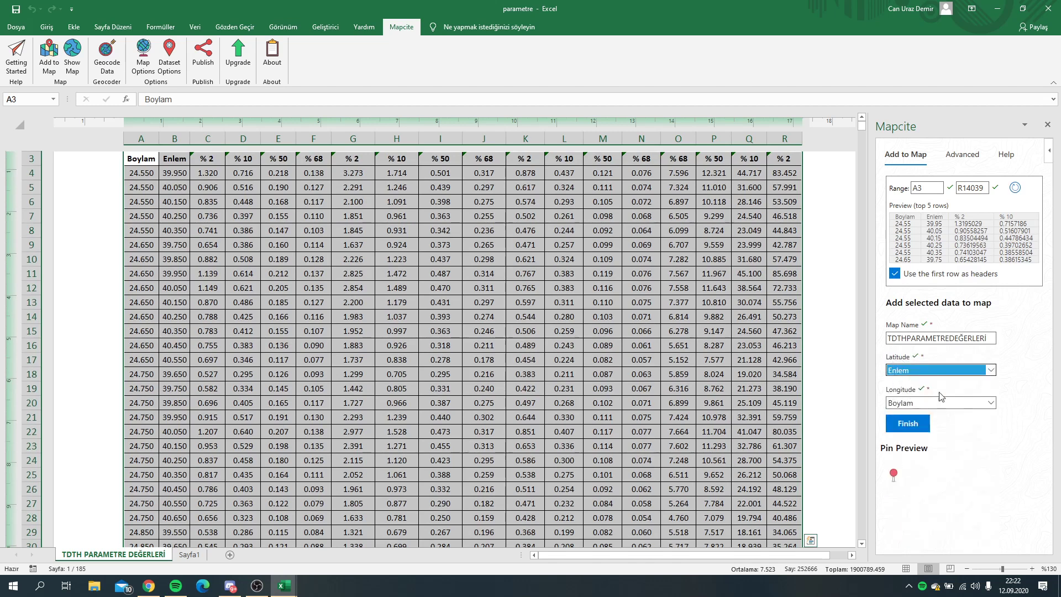
click(914, 403)
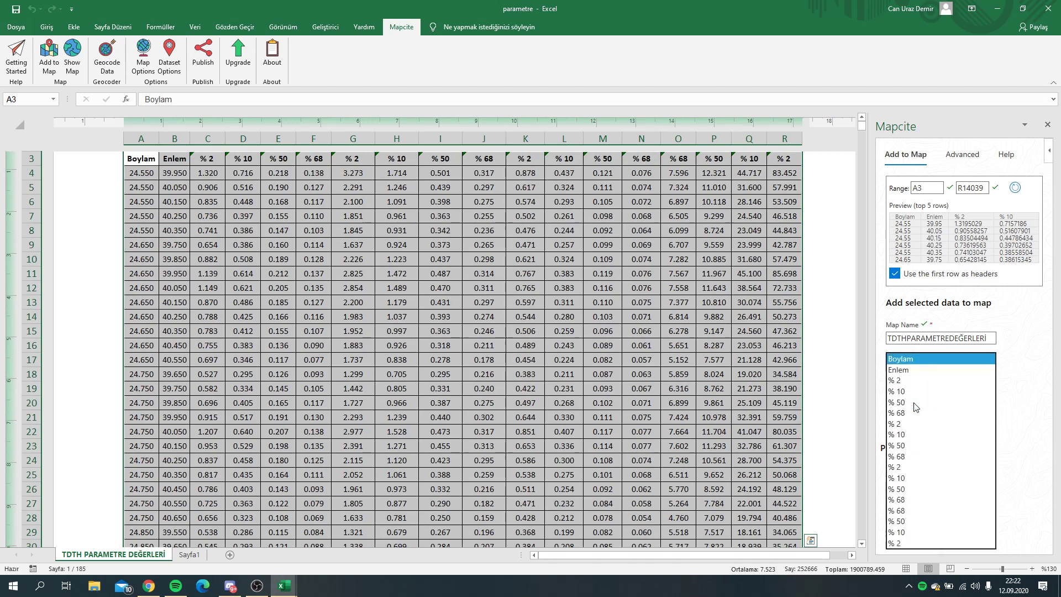
click(917, 360)
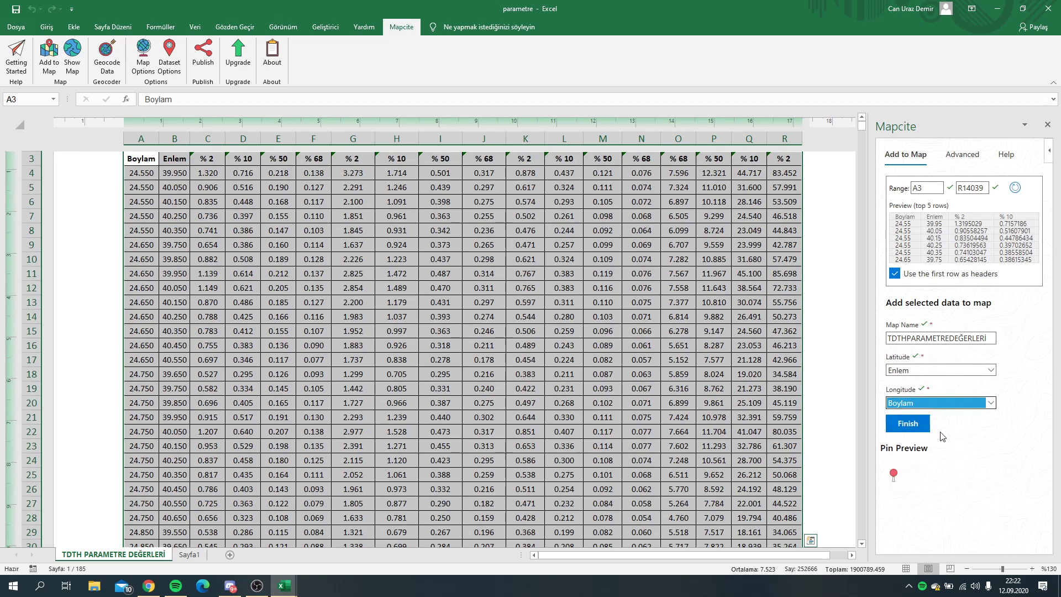
click(924, 430)
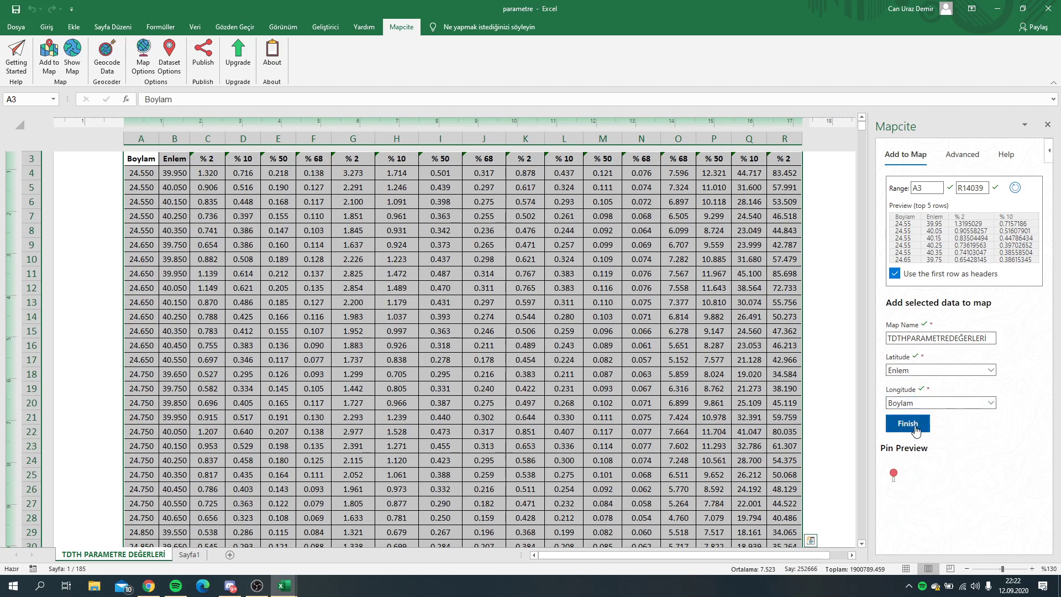
Step: Create the TDTHPARAMETREDEĞERLERİ map, widen the Mapcite pane, and zoom toward northwest Turkey
click(901, 430)
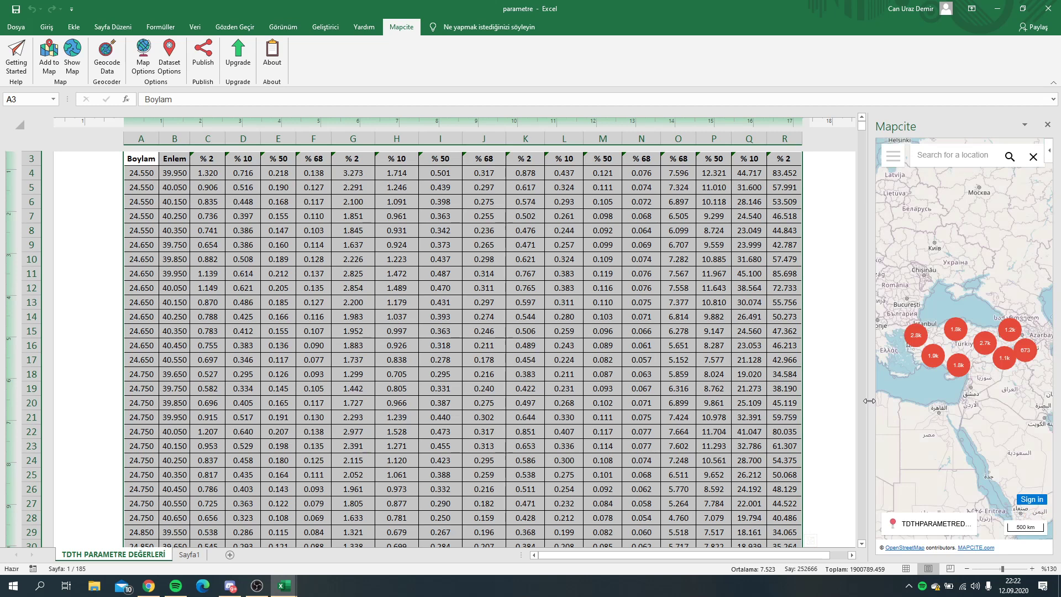
drag(870, 401, 840, 402)
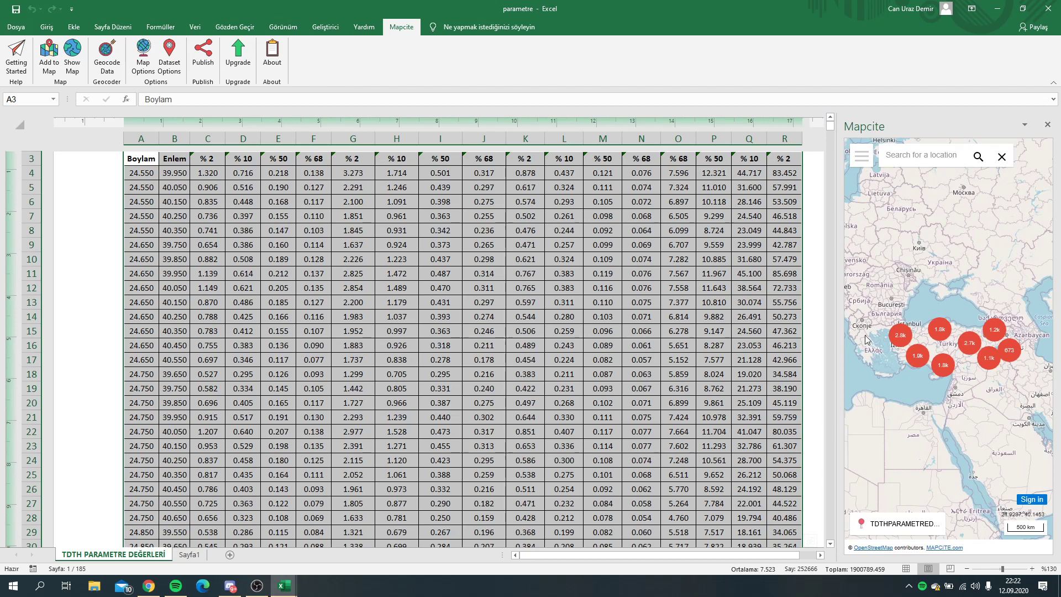
mouse_move(837, 334)
mouse_down()
mouse_move(808, 333)
mouse_move(830, 333)
mouse_up()
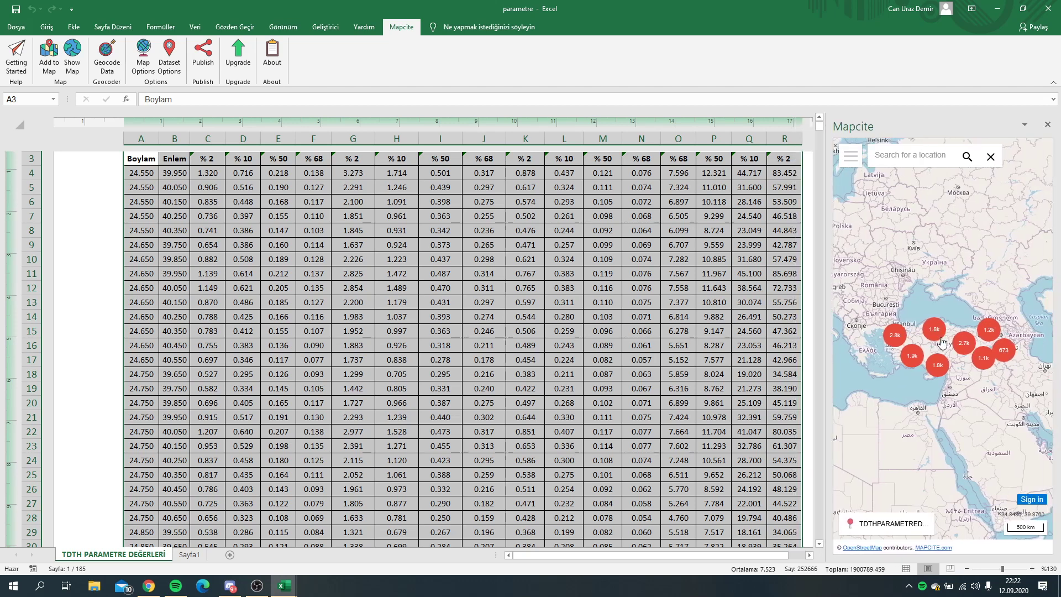
scroll(917, 332, up, 2)
scroll(904, 320, up, 2)
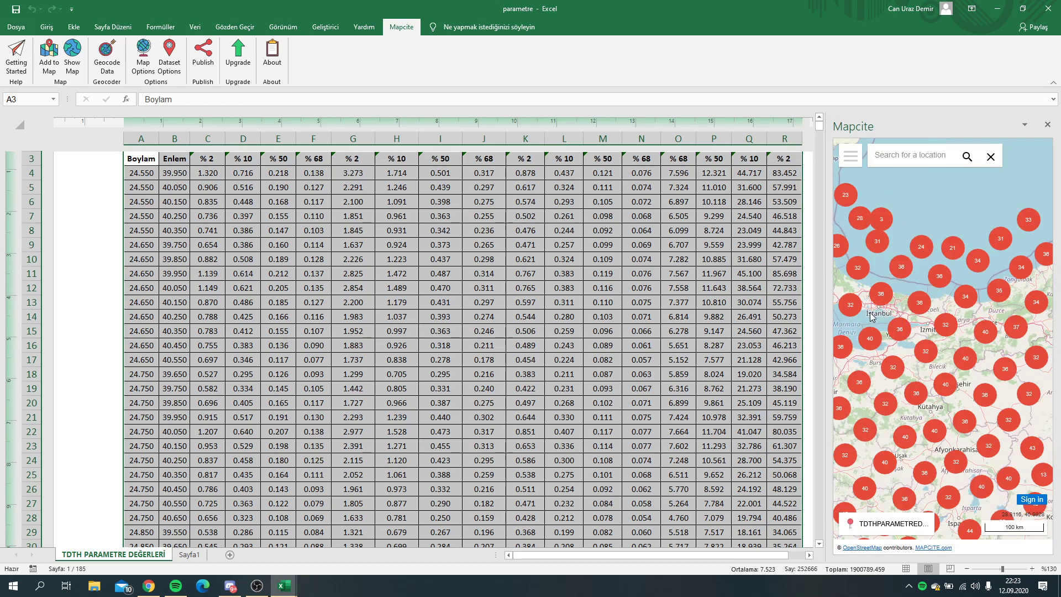
Step: Center the map on Istanbul and inspect a hazard grid pin near the Bosphorus
scroll(874, 312, up, 3)
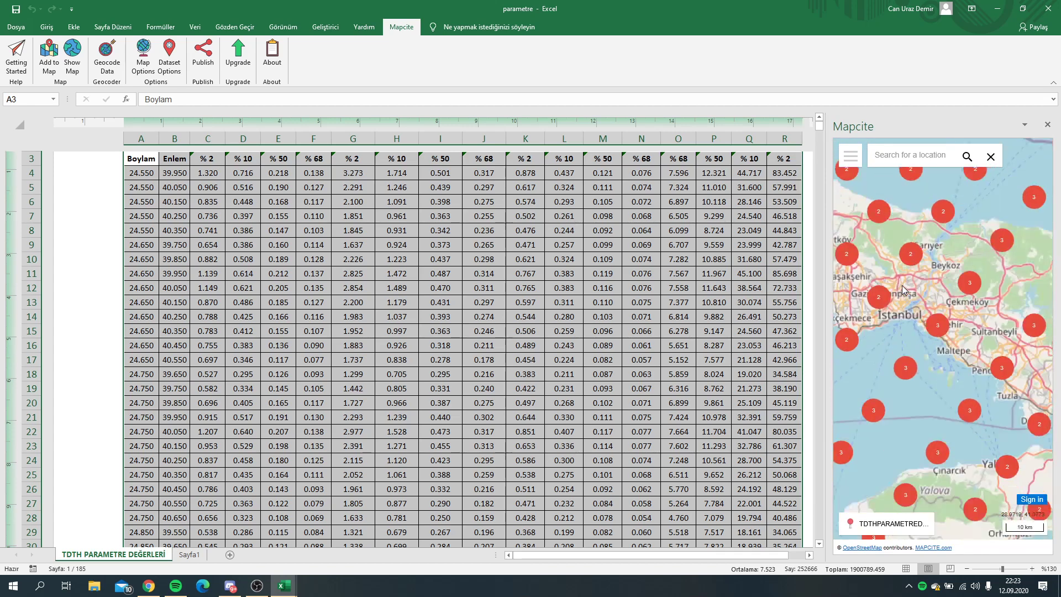
scroll(902, 285, up, 2)
drag(985, 379, 950, 354)
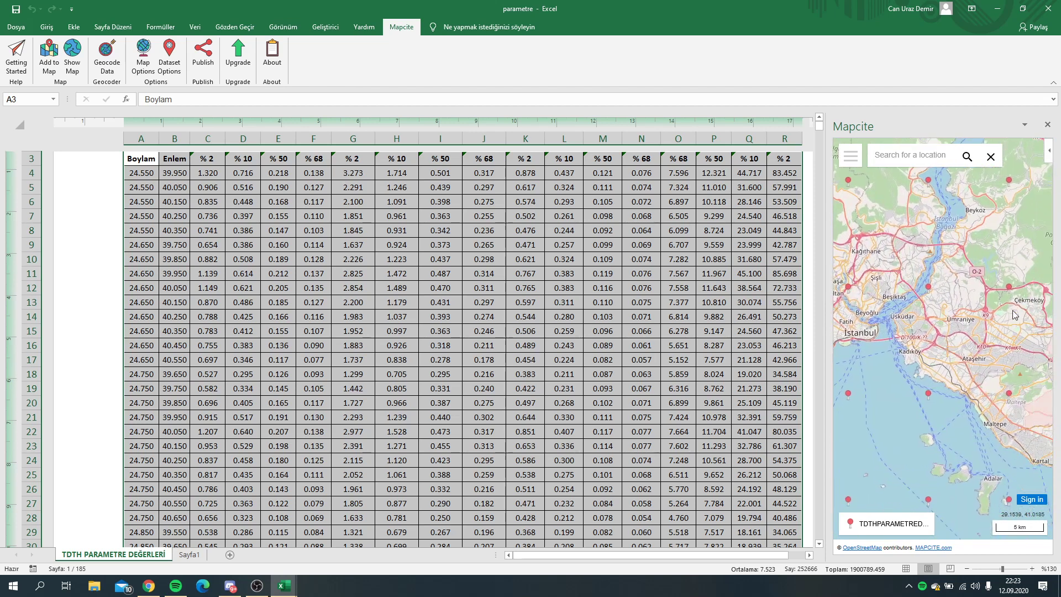
drag(927, 210, 958, 215)
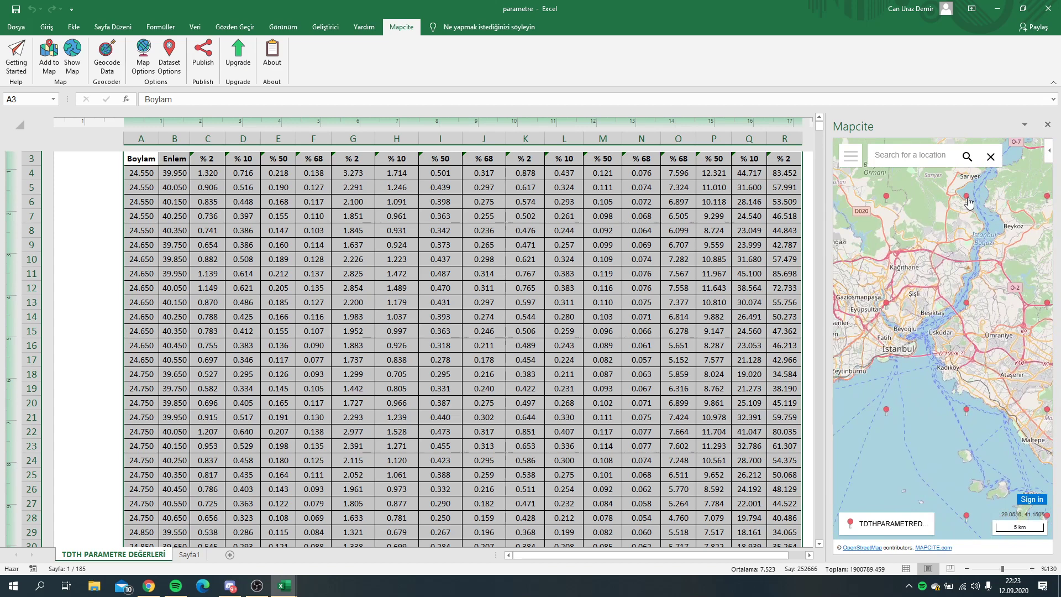
click(969, 202)
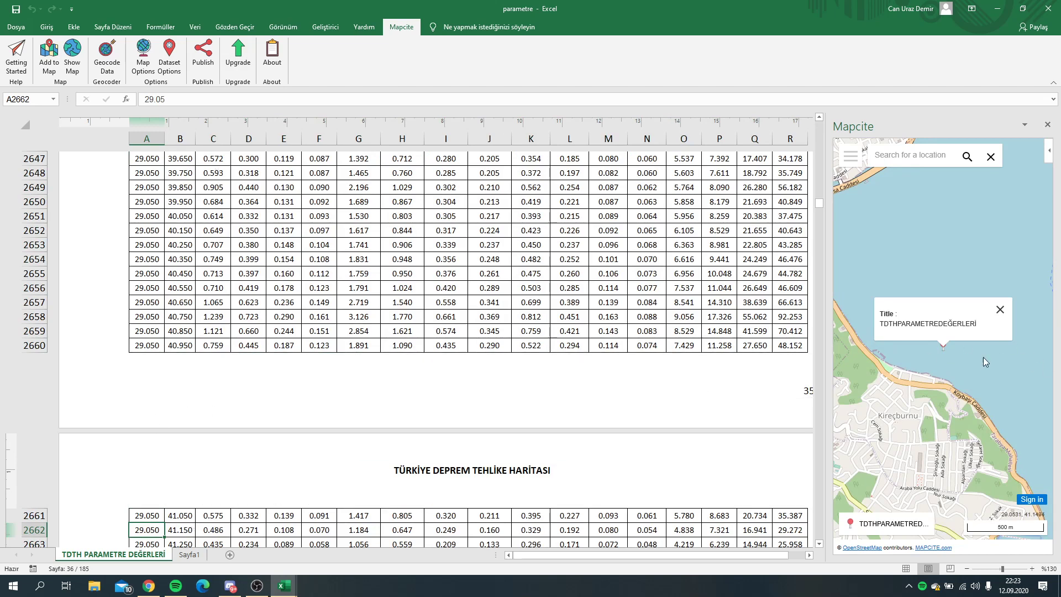
Step: Zoom out to survey the clusters, then zoom back into the Bosphorus at 5 km scale
scroll(964, 403, down, 2)
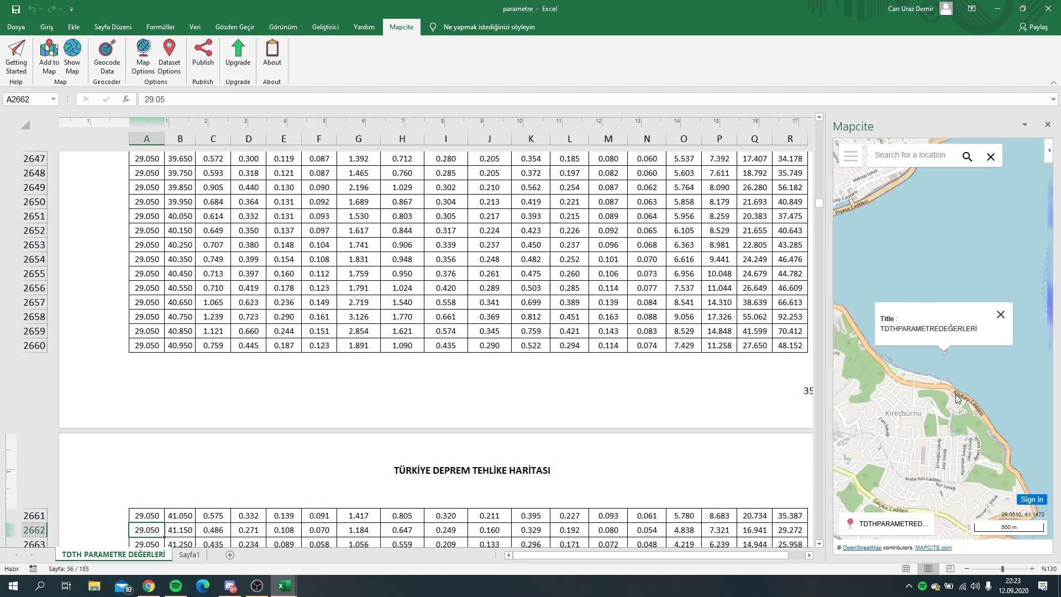
scroll(958, 399, down, 2)
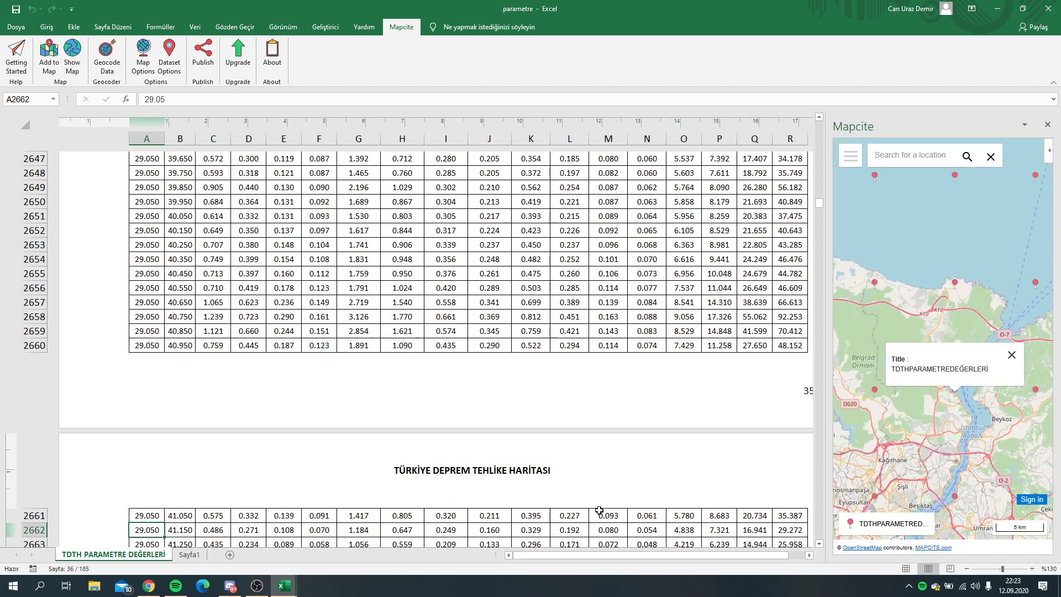
scroll(1002, 416, down, 2)
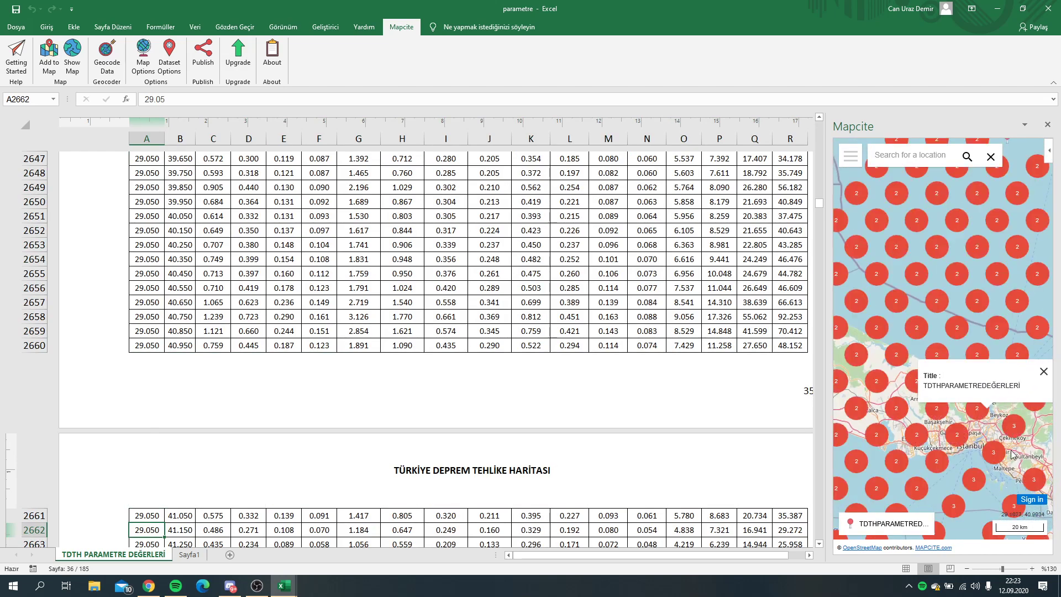
scroll(1013, 451, down, 2)
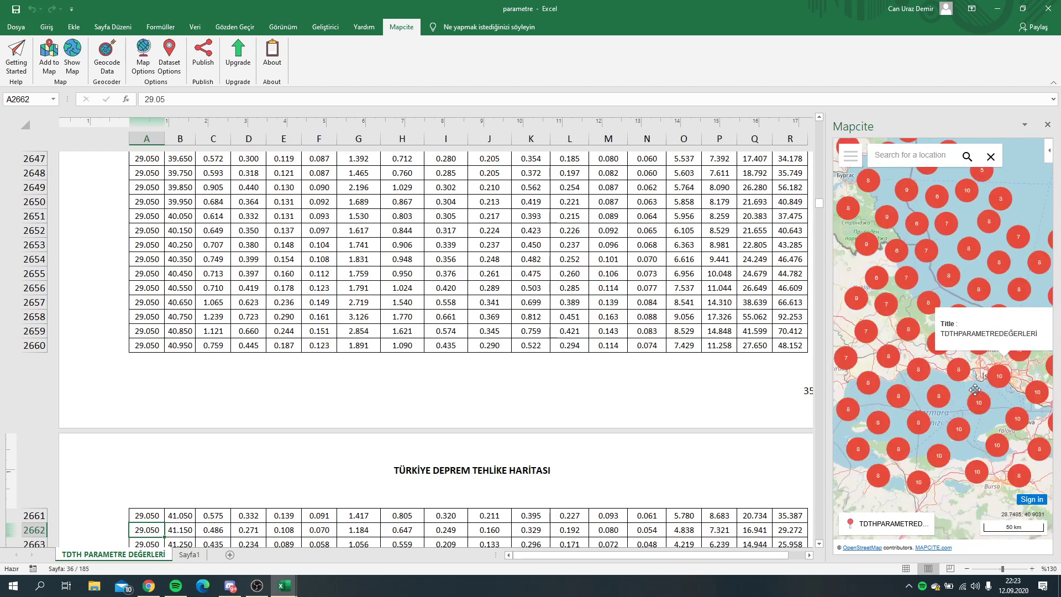
drag(968, 462, 924, 413)
scroll(932, 315, up, 3)
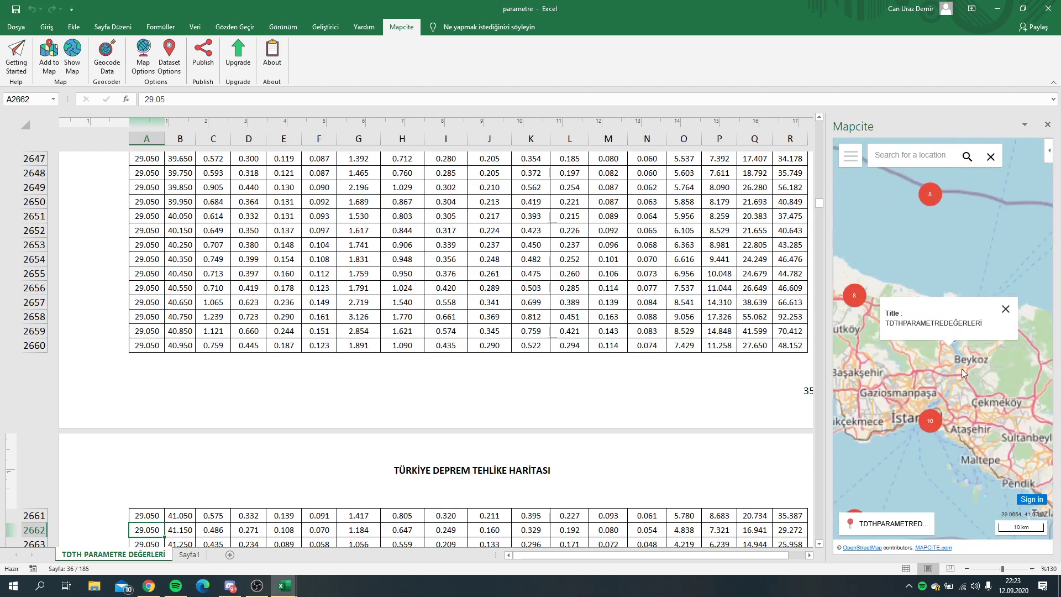
scroll(932, 315, up, 3)
scroll(932, 290, up, 1)
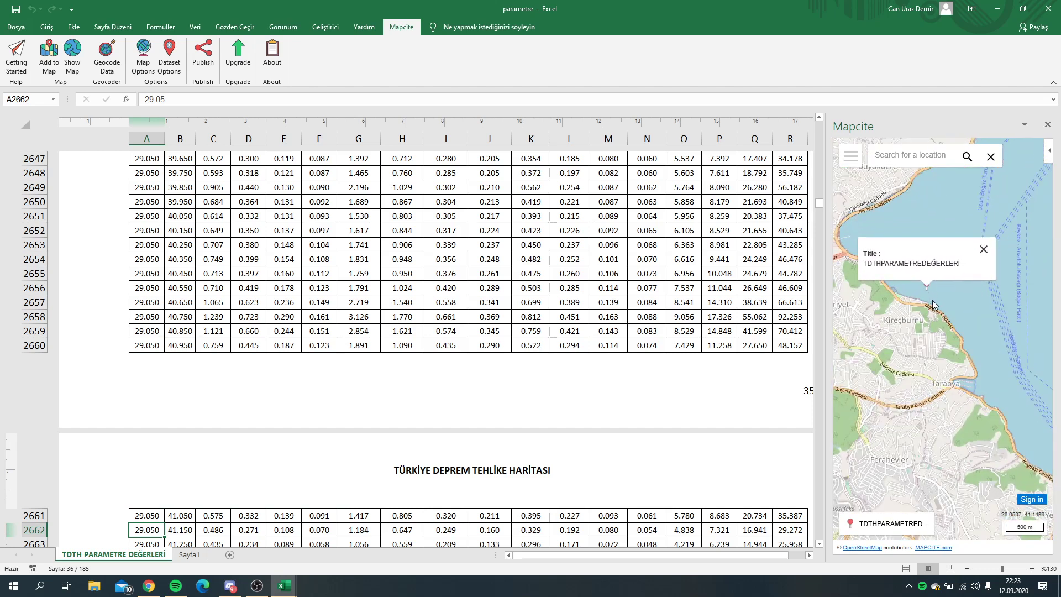
scroll(964, 359, down, 3)
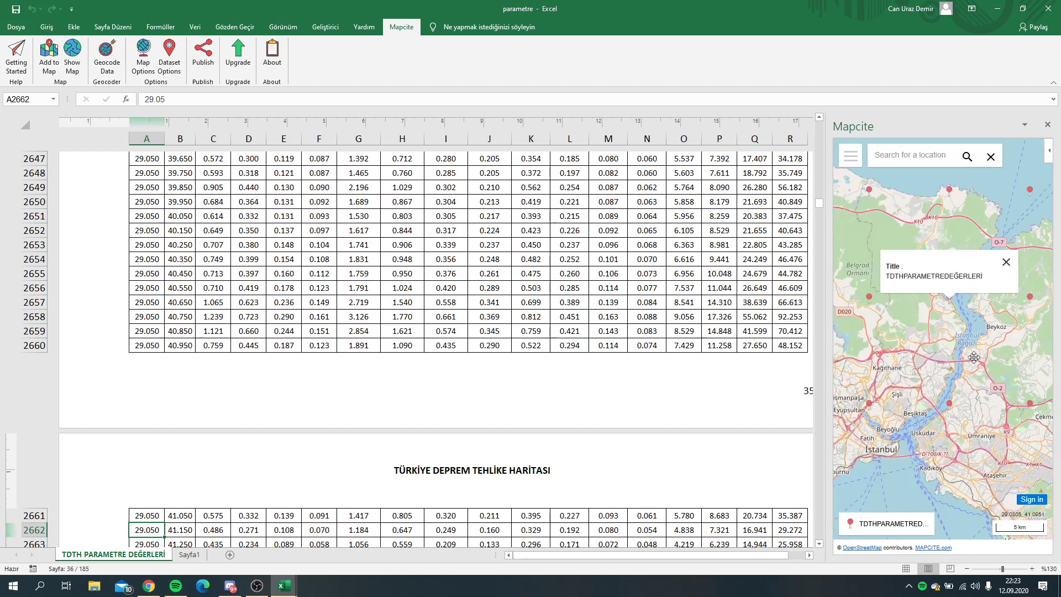
Step: Print the map to a new MapPrint sheet, move the picture to columns L–Q, then return
click(855, 159)
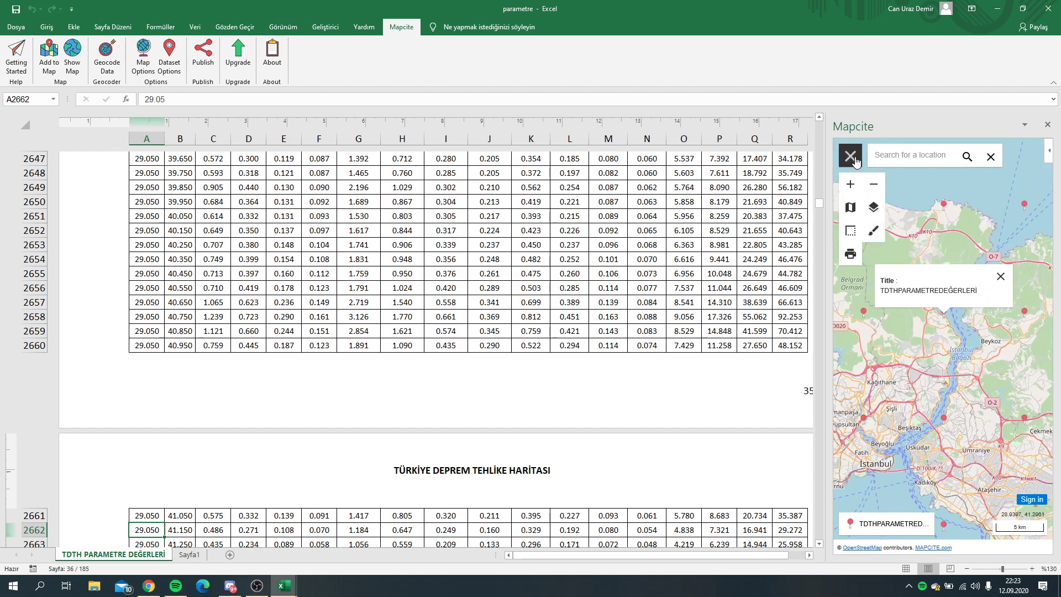
click(852, 258)
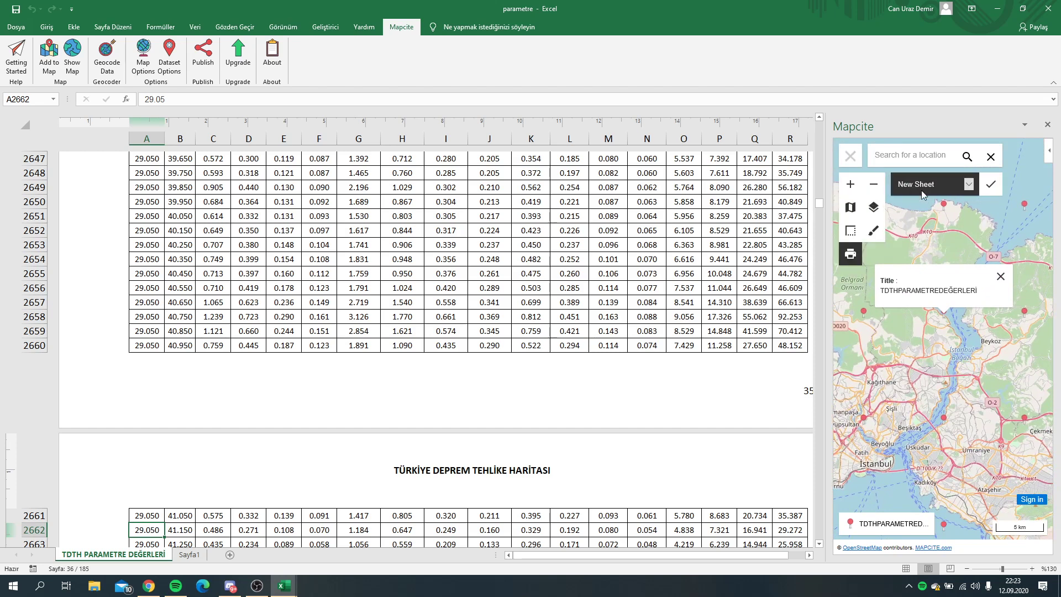
click(991, 185)
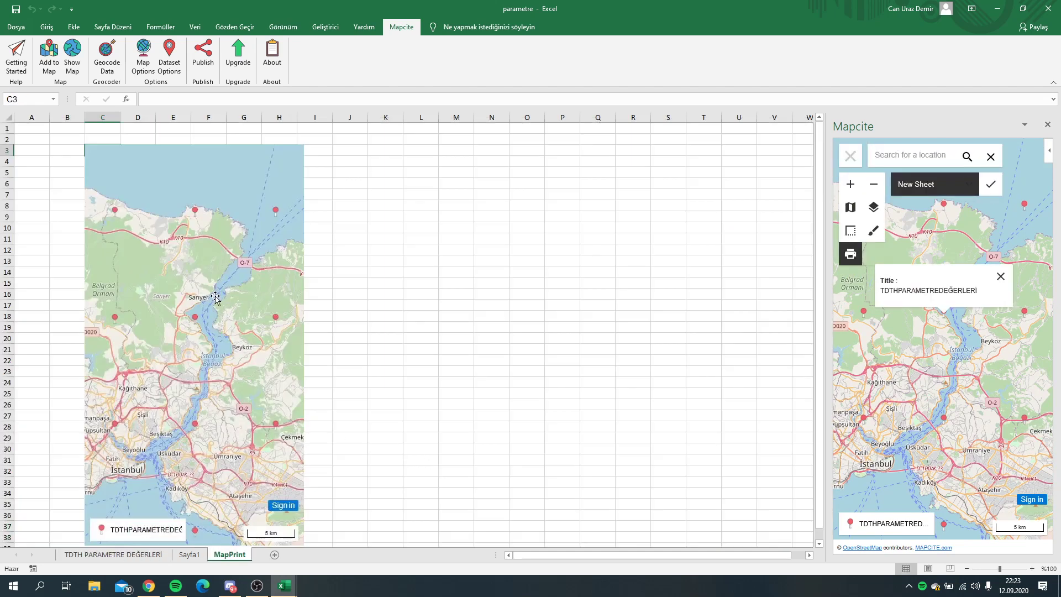
mouse_move(217, 295)
mouse_down()
mouse_move(545, 290)
mouse_move(525, 282)
mouse_up()
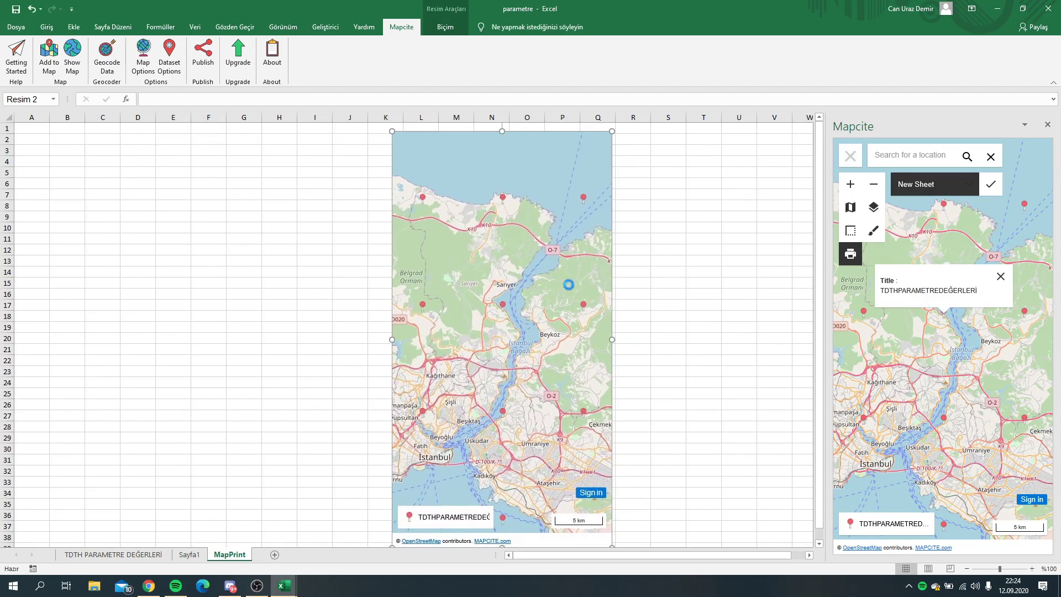
click(104, 557)
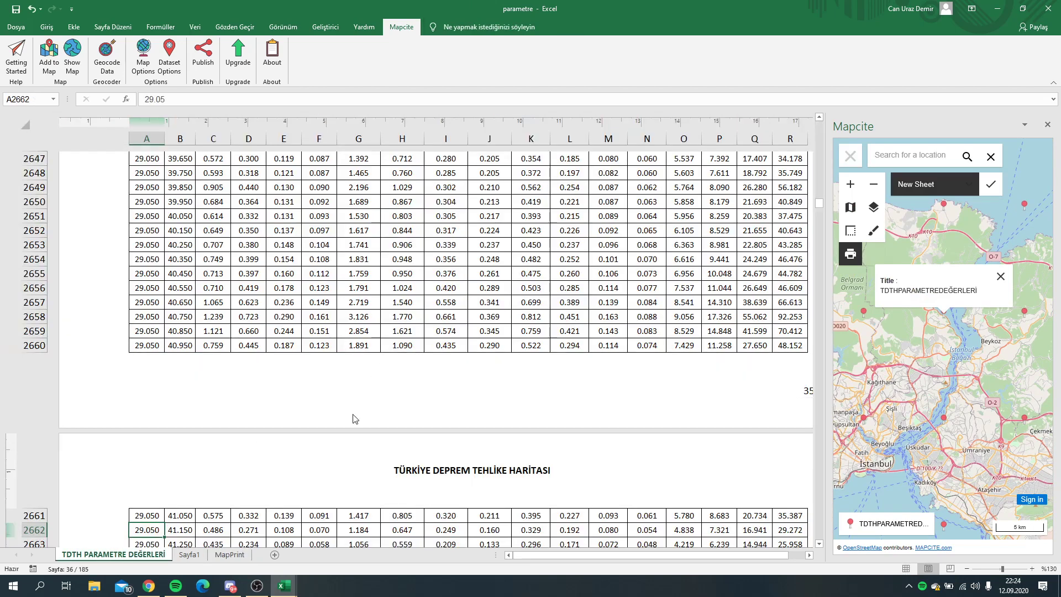
Step: Copy row 2662's hazard values (29.050 to 29.272) into row 1 of the MapPrint sheet
click(229, 554)
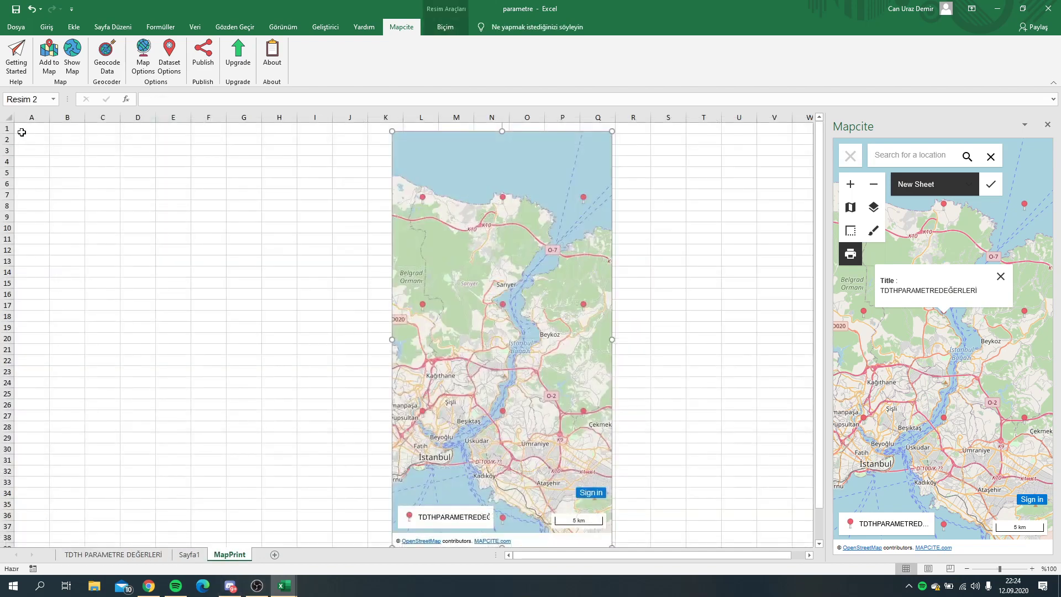
drag(21, 133, 357, 411)
click(108, 557)
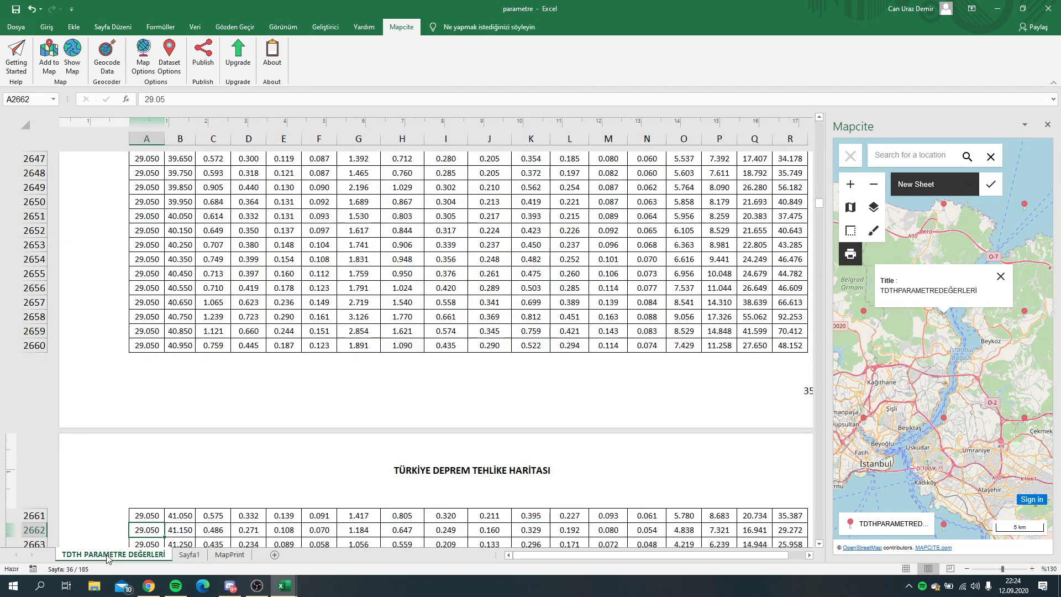
drag(147, 530, 776, 531)
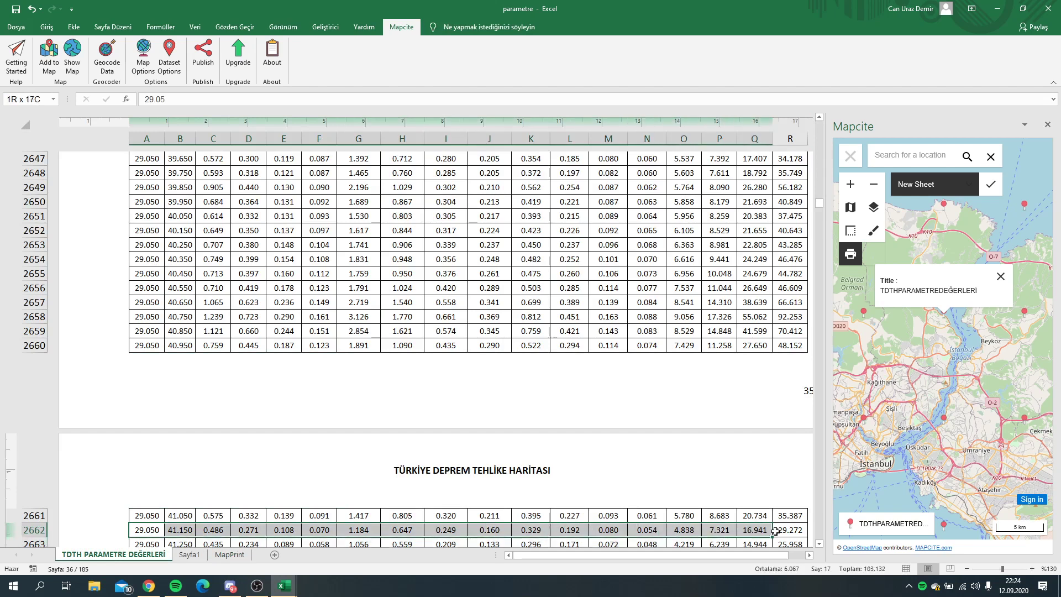
key(ctrl+c)
click(229, 554)
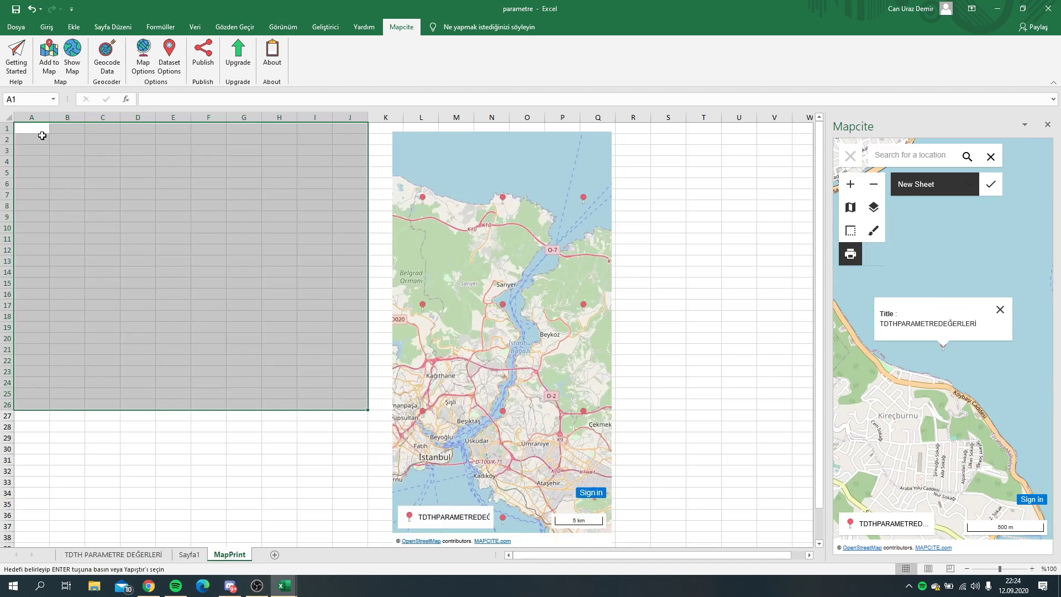
click(41, 132)
key(ctrl+v)
Step: Move the map picture left so it sits over columns E–K
click(724, 194)
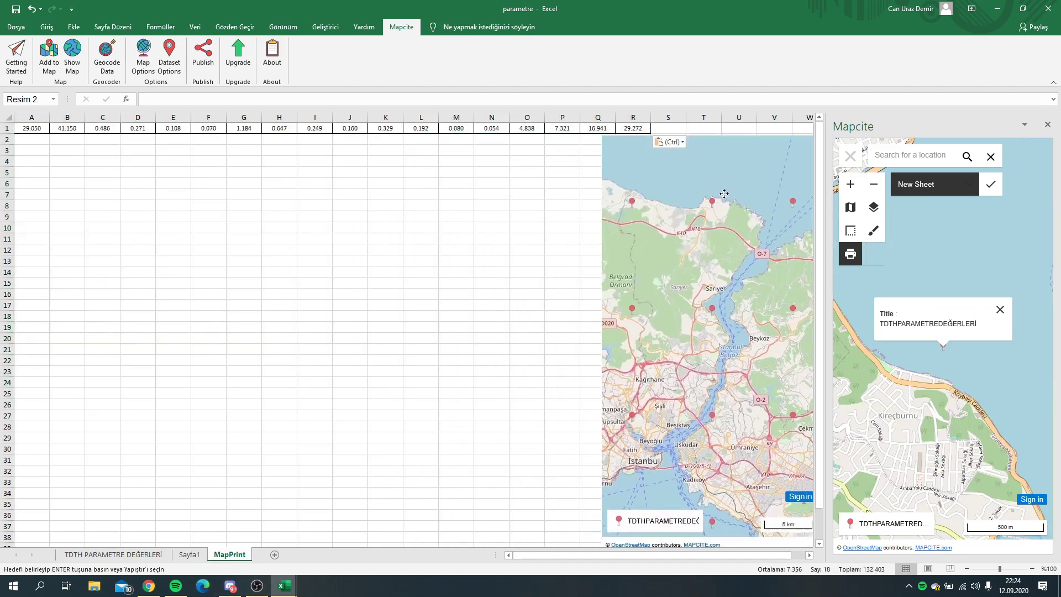
drag(724, 193, 291, 195)
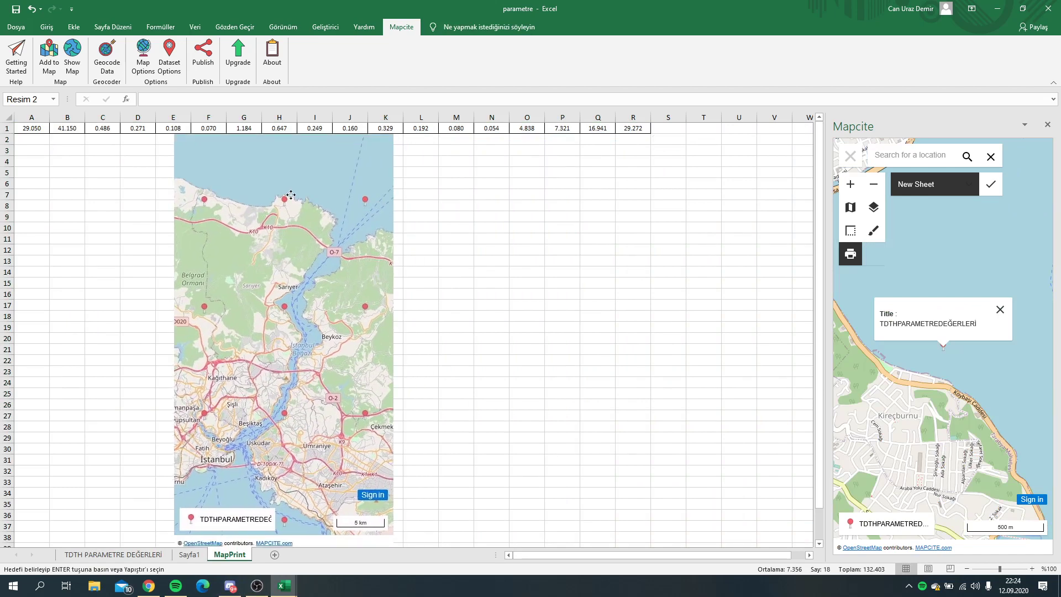
click(524, 327)
click(73, 26)
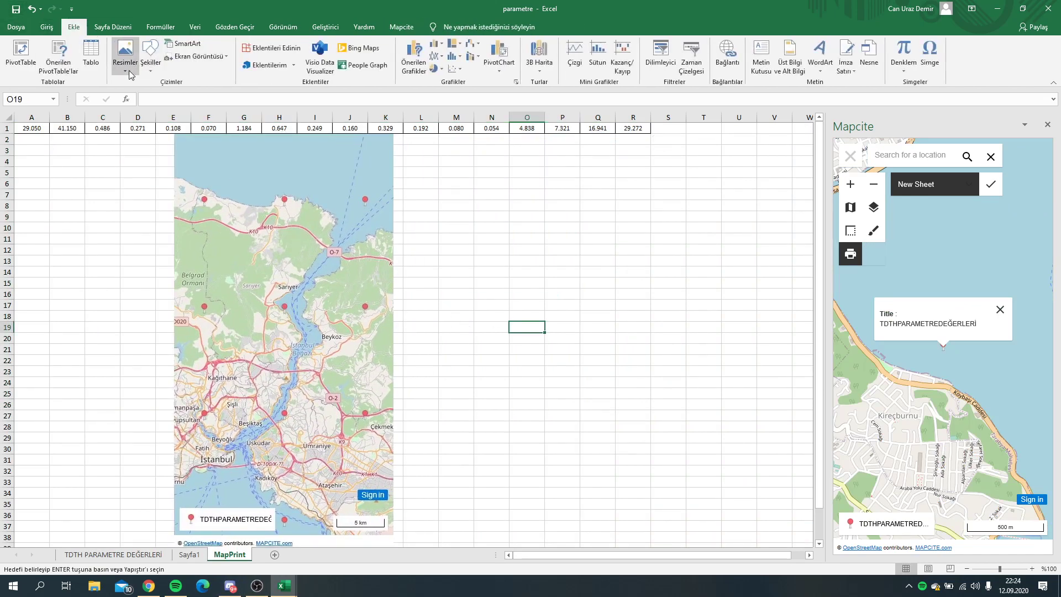
Step: Draw a no-fill oval around the Sarıyer pin, then return to the TDTH PARAMETRE DEĞERLERİ sheet
click(150, 56)
click(197, 109)
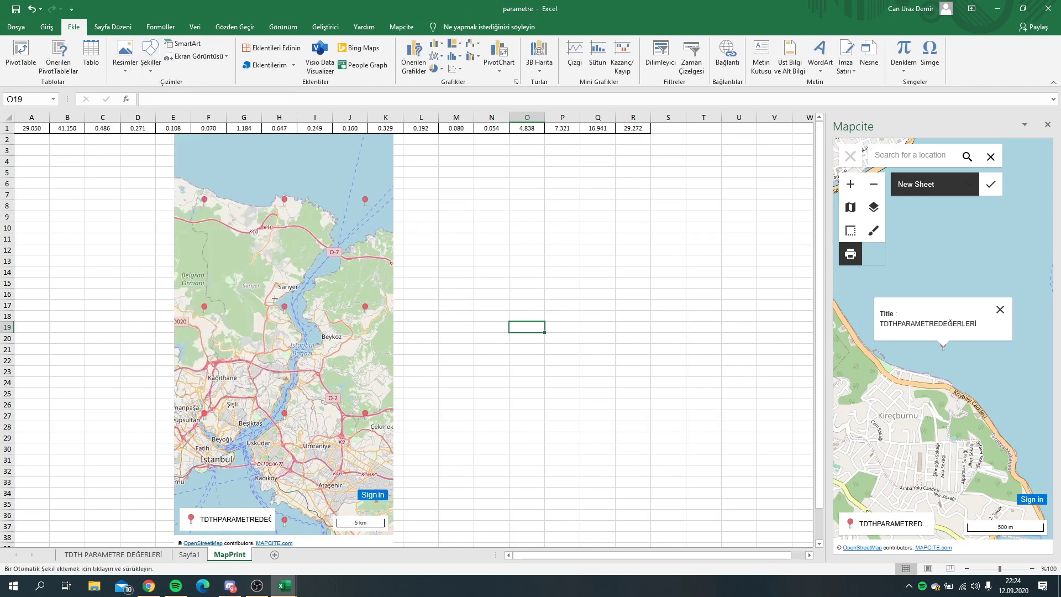
drag(275, 298, 299, 321)
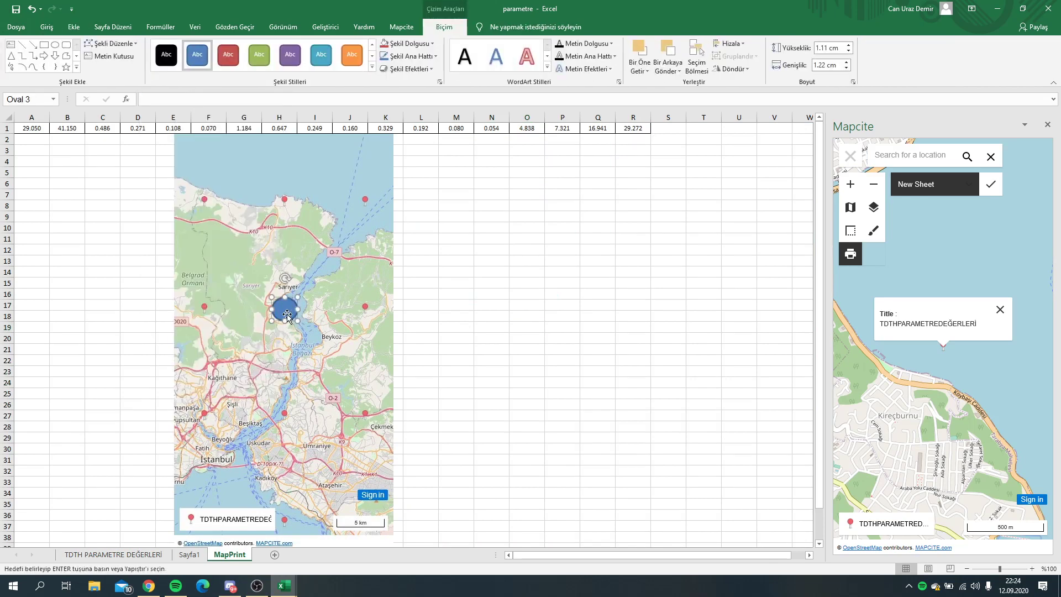
click(412, 44)
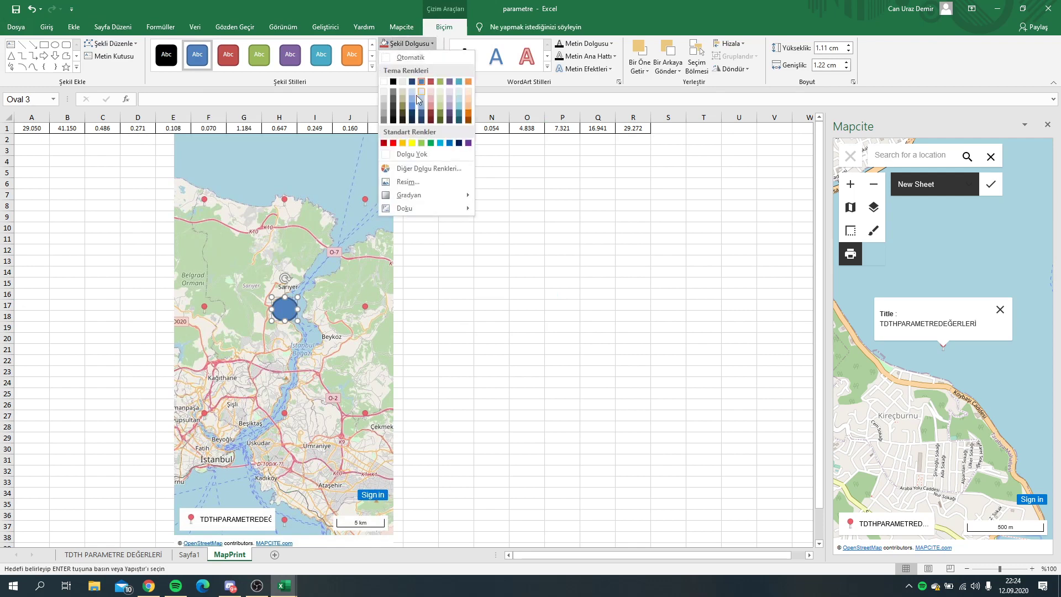
click(413, 154)
click(525, 349)
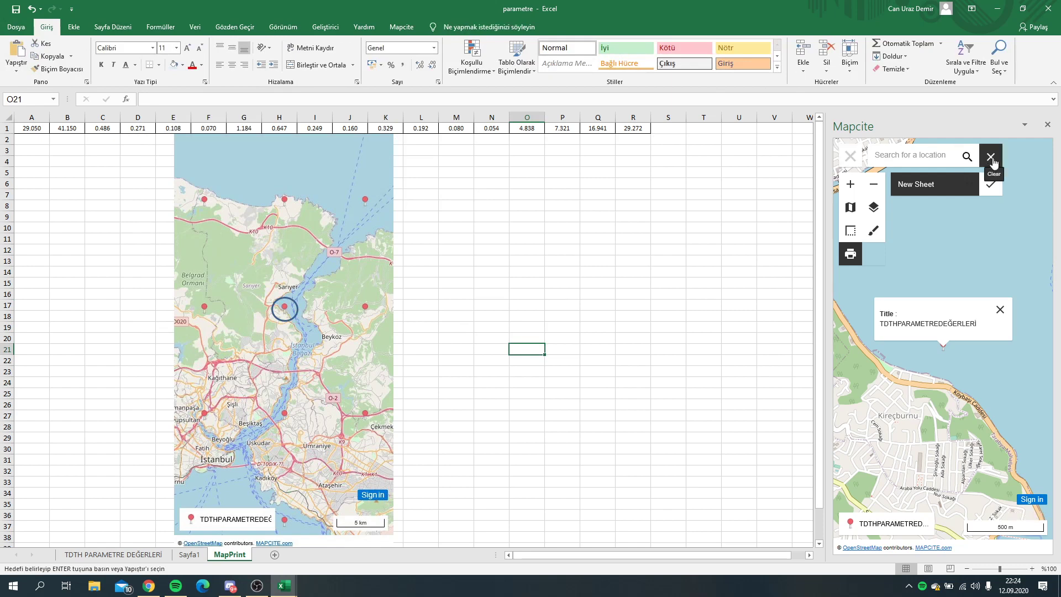
key(ctrl+Page_Up)
key(ctrl+Page_Up)
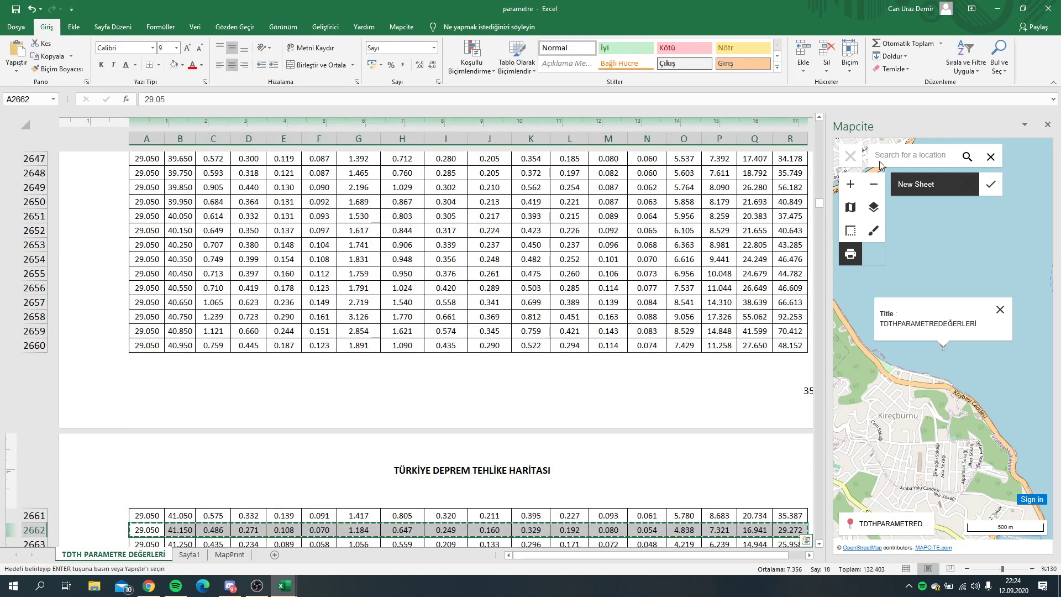
Step: Close the map tools and Mapcite map pane, leaving the Mapcite ribbon commands showing
click(850, 161)
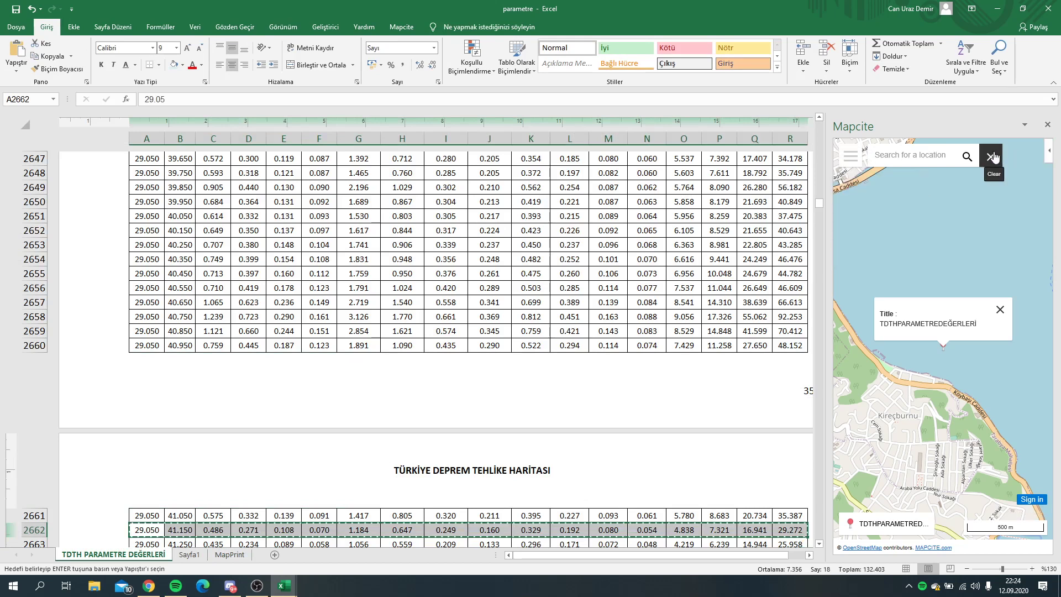
click(1047, 124)
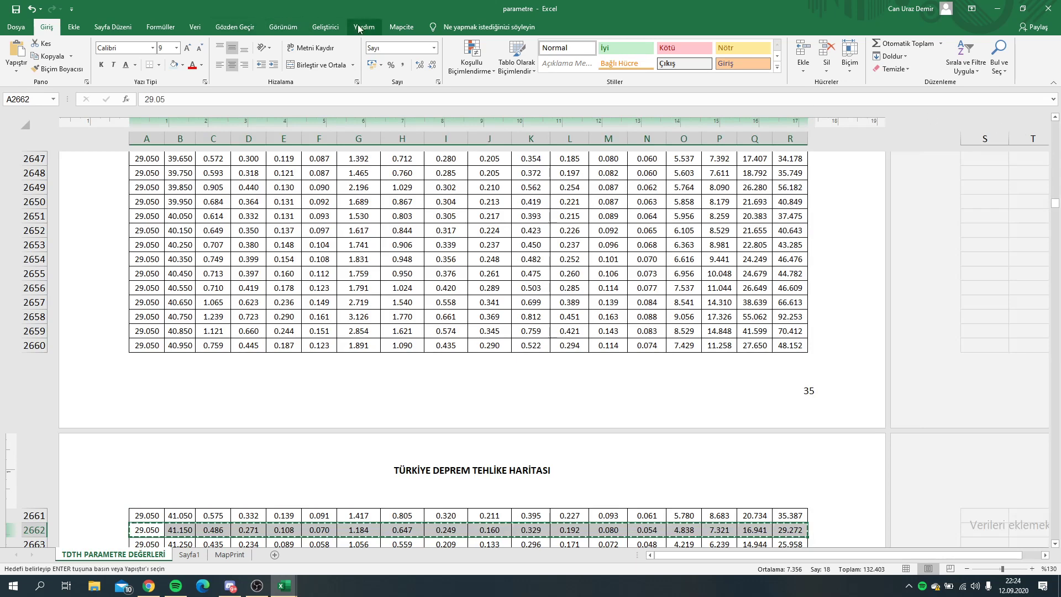
click(402, 28)
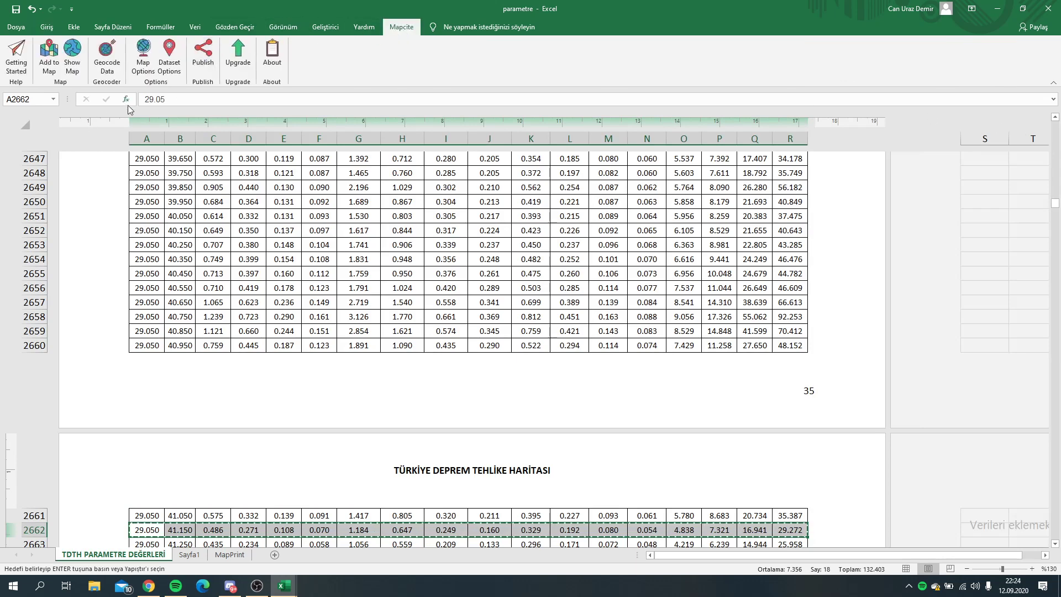
Step: In Map Options, set the starting latitude to 39.550 and longitude to 34.550
click(144, 65)
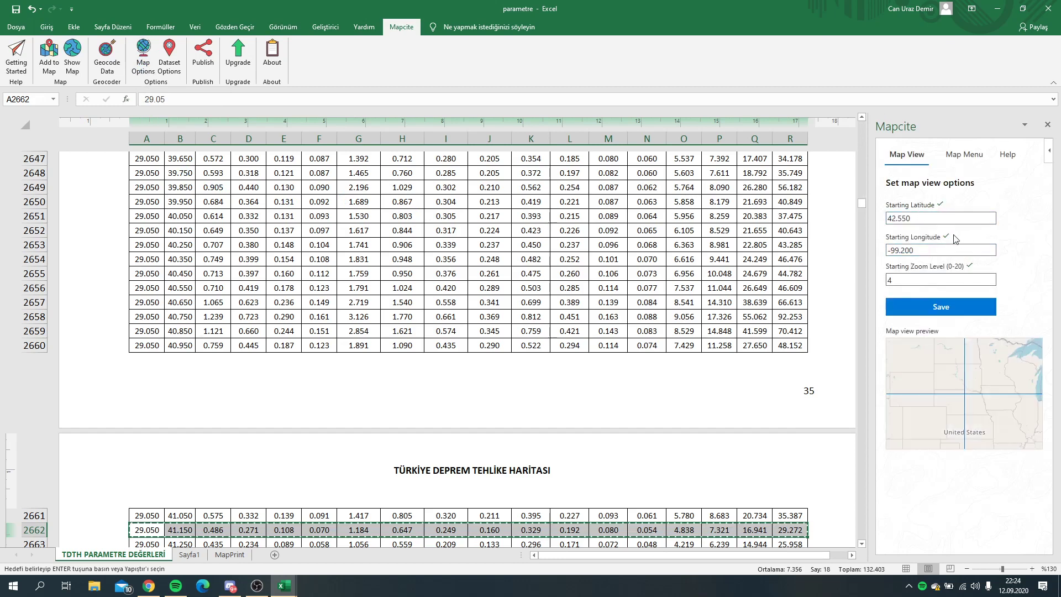
double_click(926, 219)
text(39)
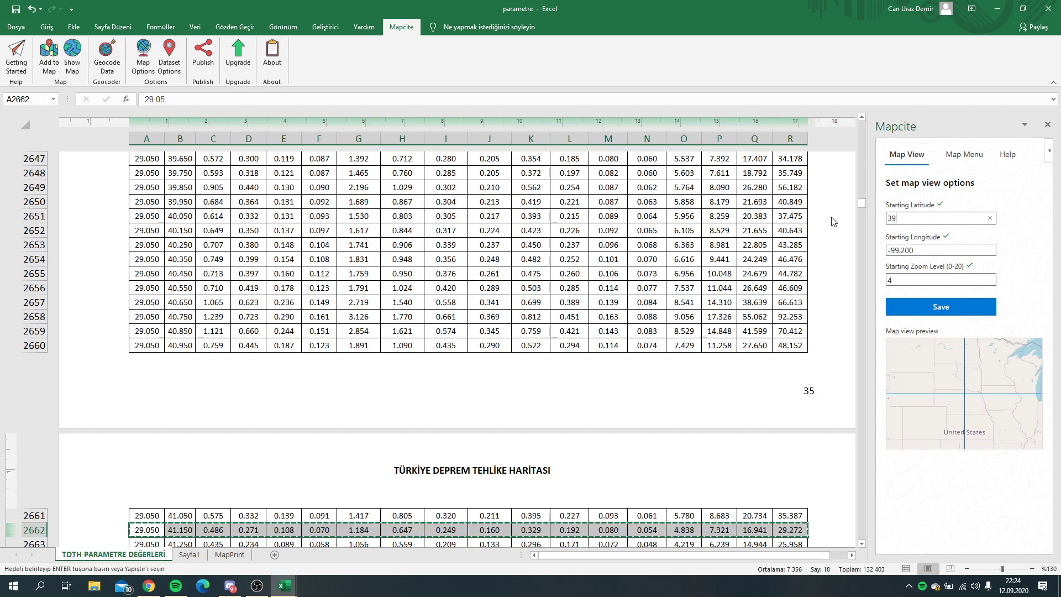
key(Tab)
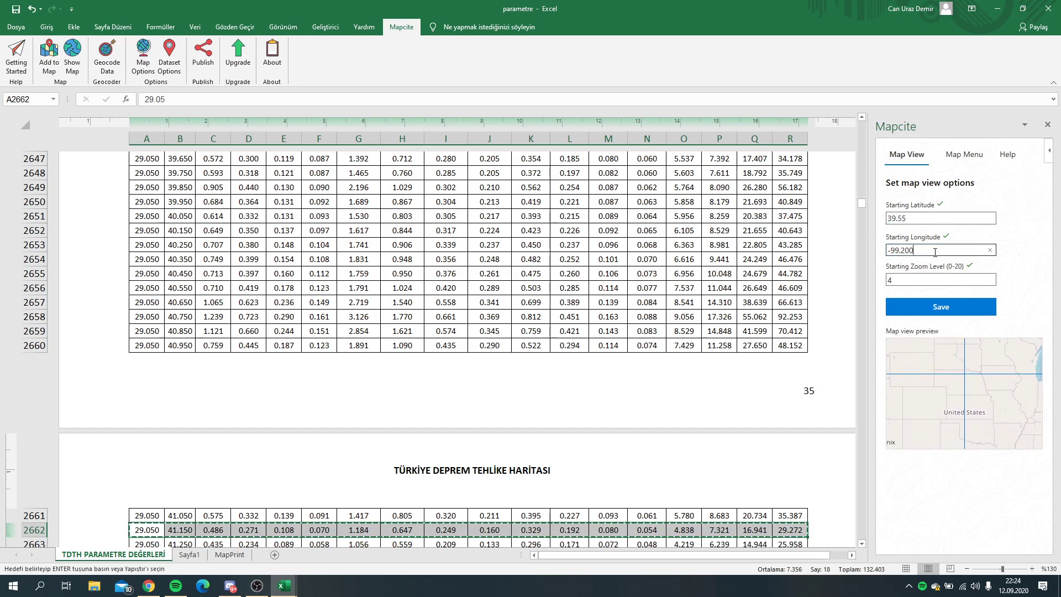
text(34.55)
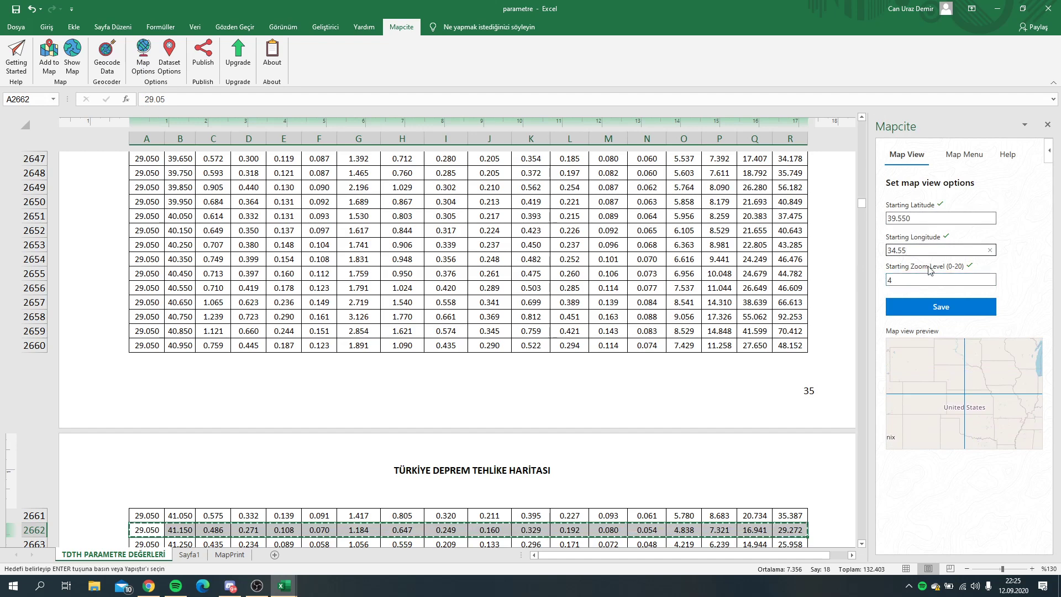
click(931, 279)
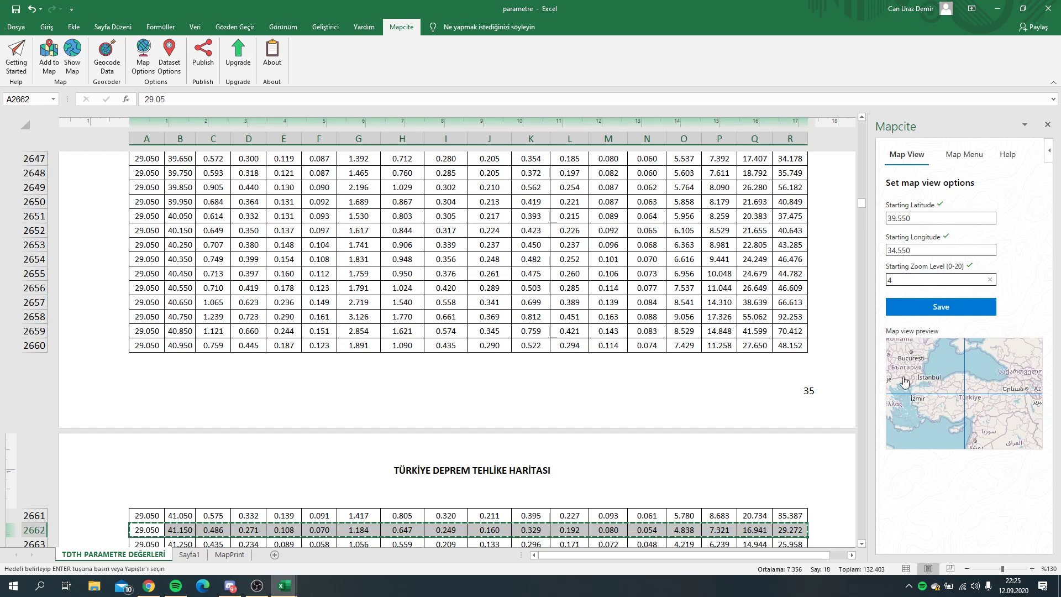
Step: Set the starting zoom level to 4 and save the map view settings
drag(903, 284, 866, 284)
text(5)
click(938, 250)
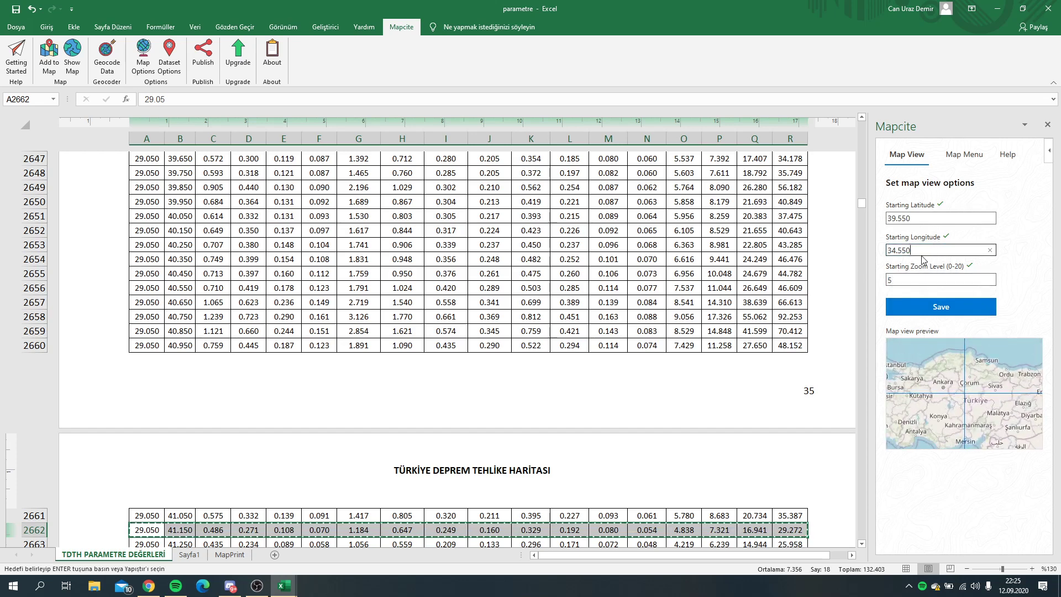
drag(912, 276, 854, 283)
text(4)
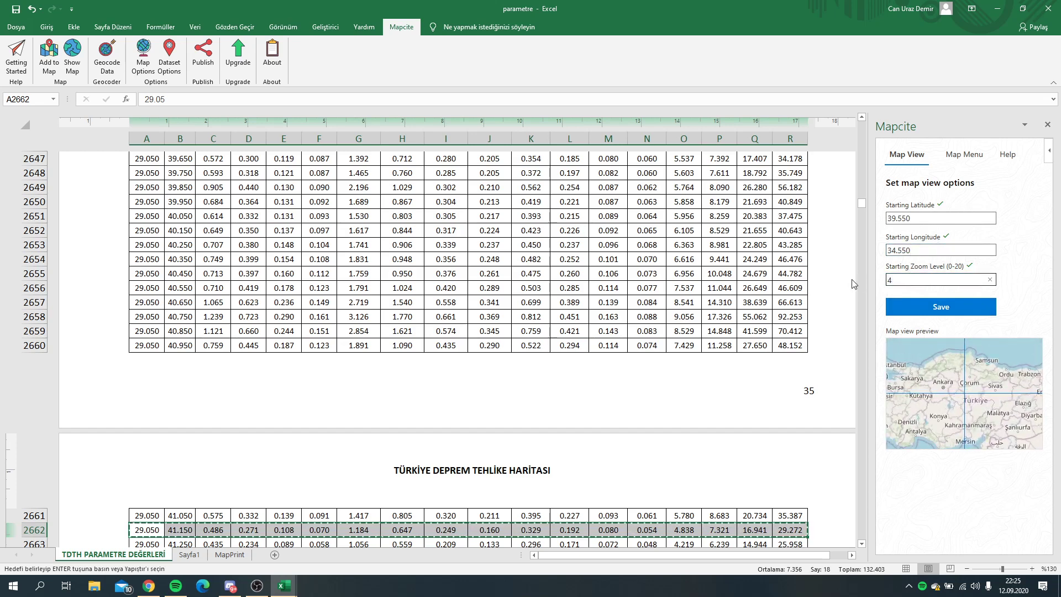
click(923, 247)
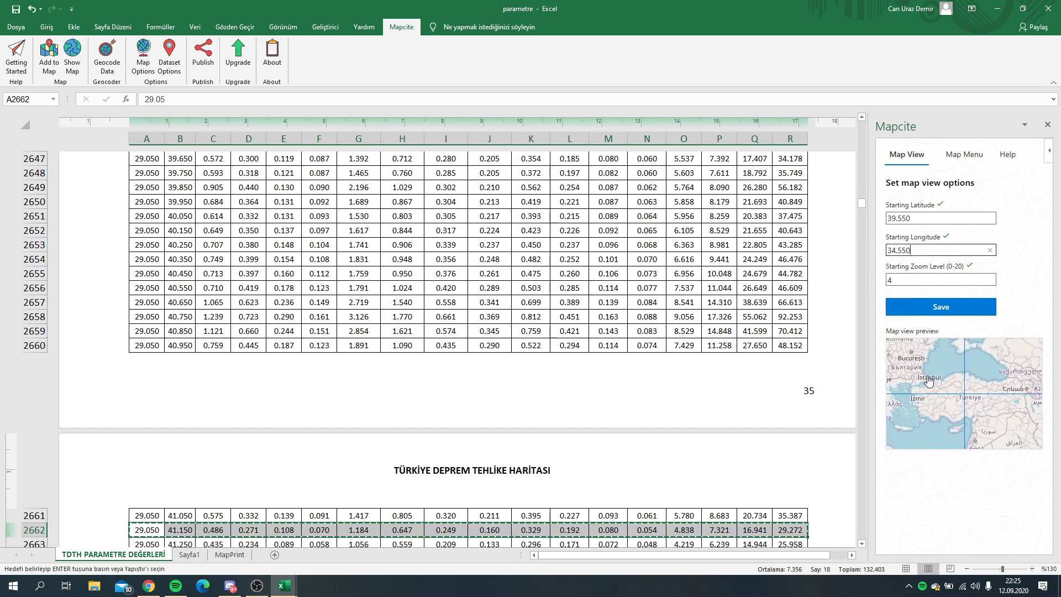
click(925, 217)
click(930, 250)
click(938, 281)
click(938, 309)
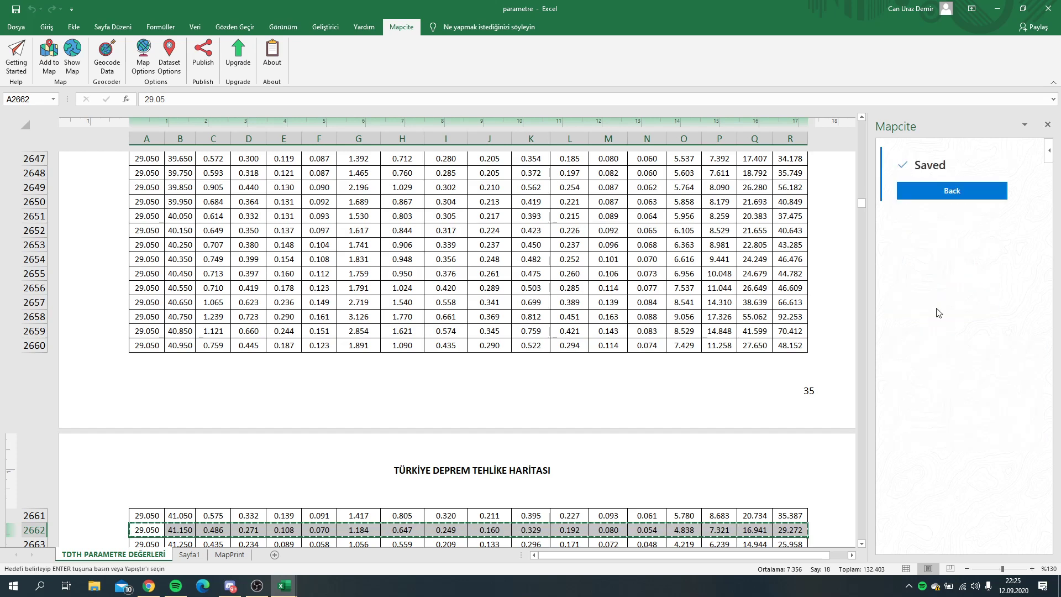
click(949, 194)
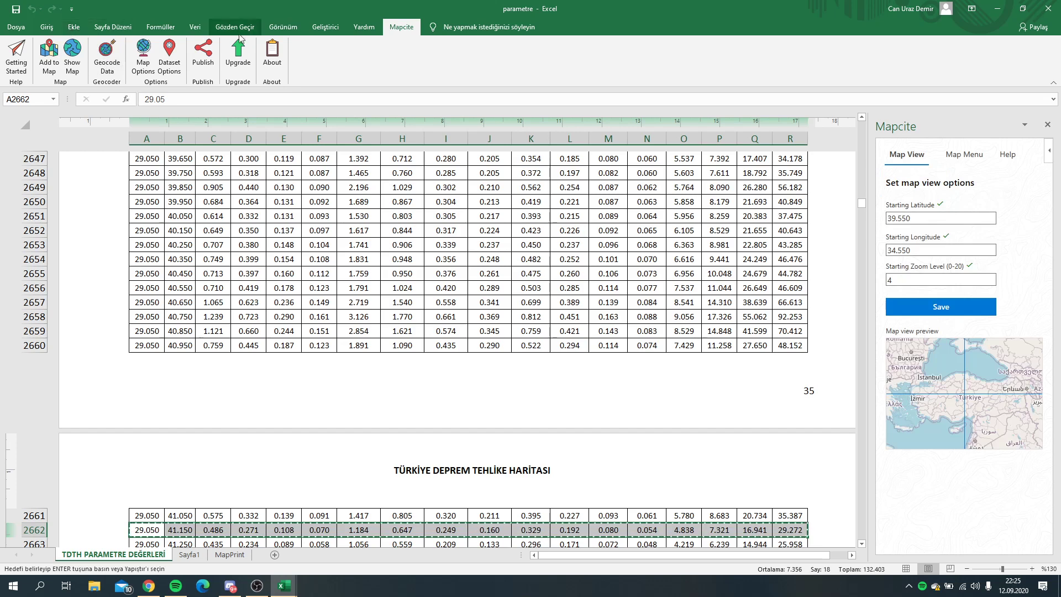
Step: Start Add to Map with the data range A3:R2662
click(50, 62)
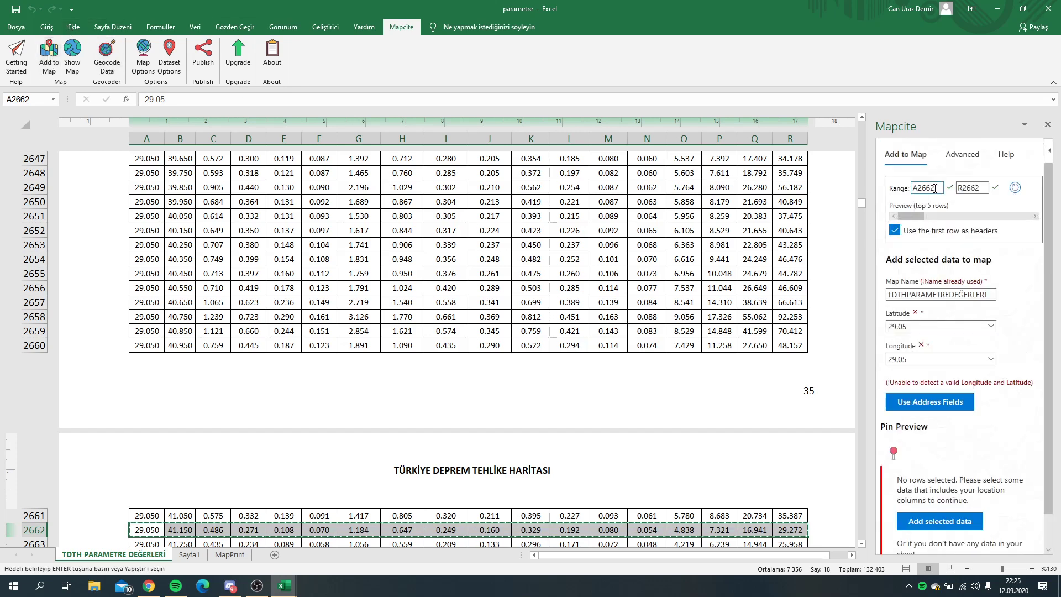
drag(940, 188, 920, 189)
text(3)
click(987, 187)
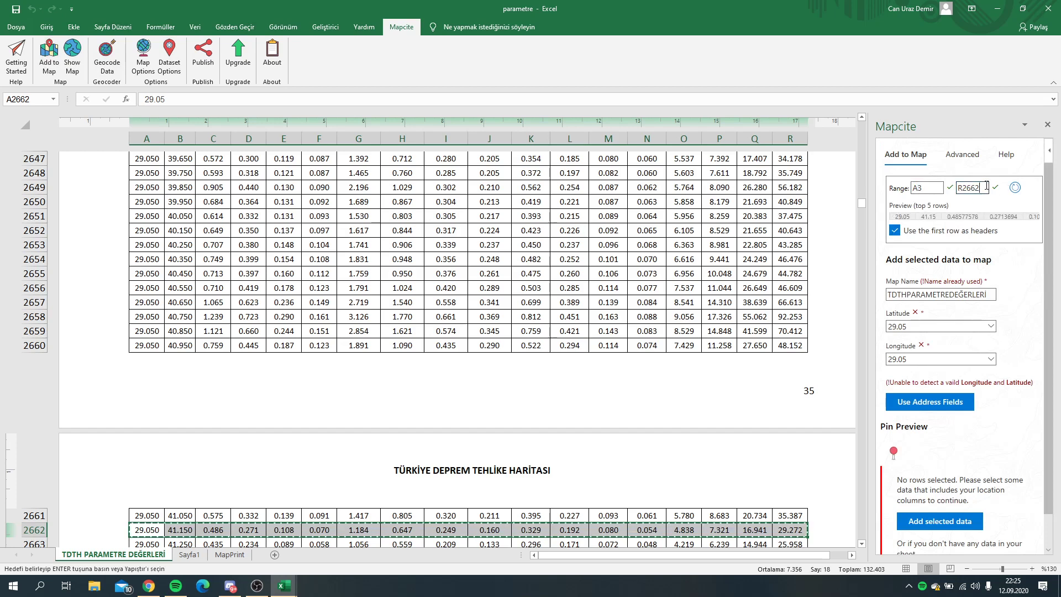
click(1015, 187)
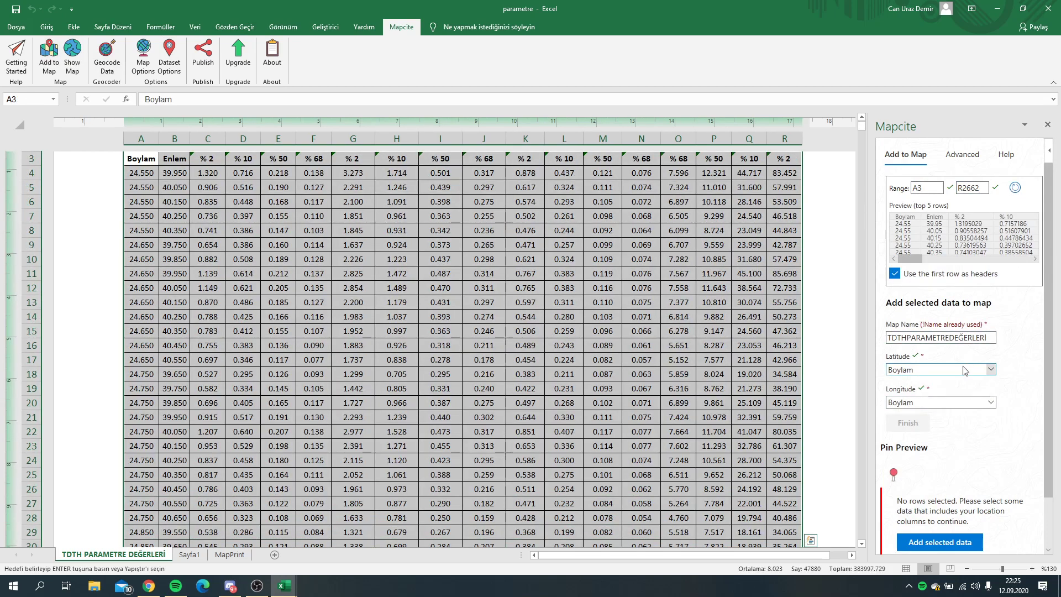
Step: Use Enlem as latitude and Boylam as longitude, name the map TDTHPARAMETREDEĞERLER, and finish
click(964, 370)
click(937, 389)
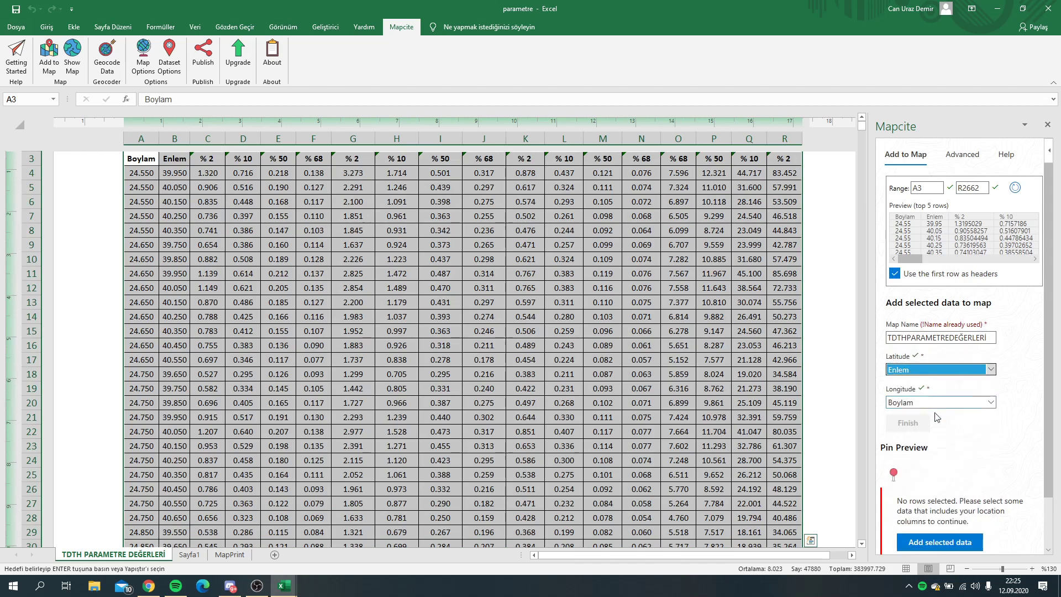
click(1006, 437)
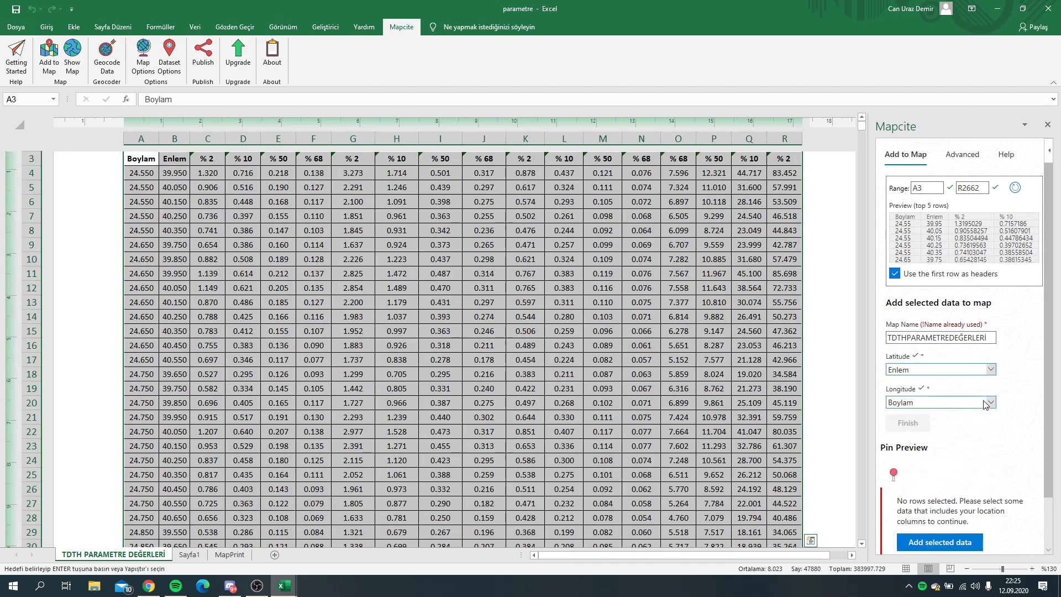
click(986, 403)
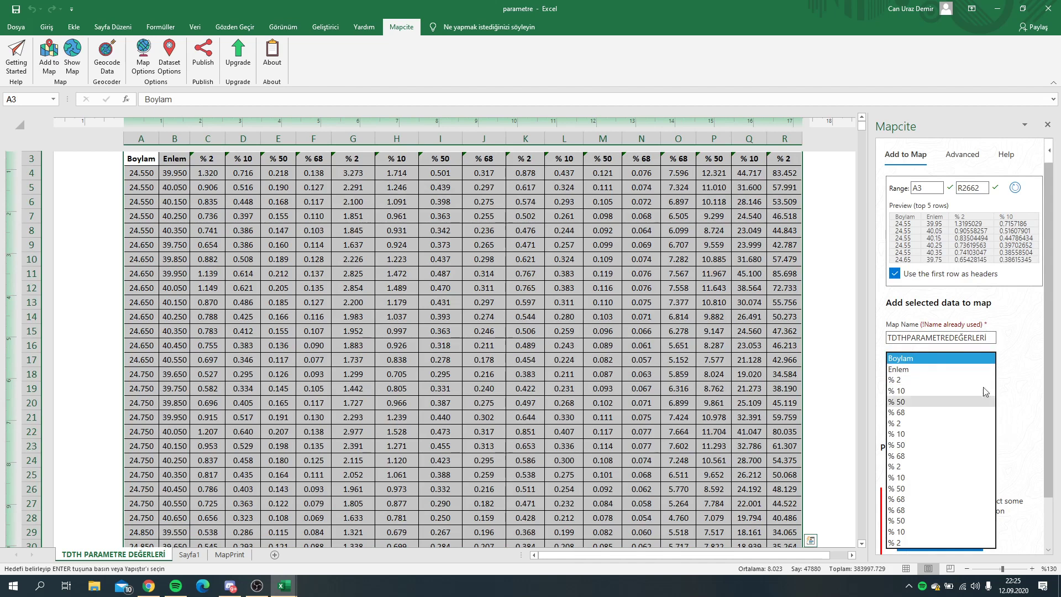
click(972, 358)
click(994, 340)
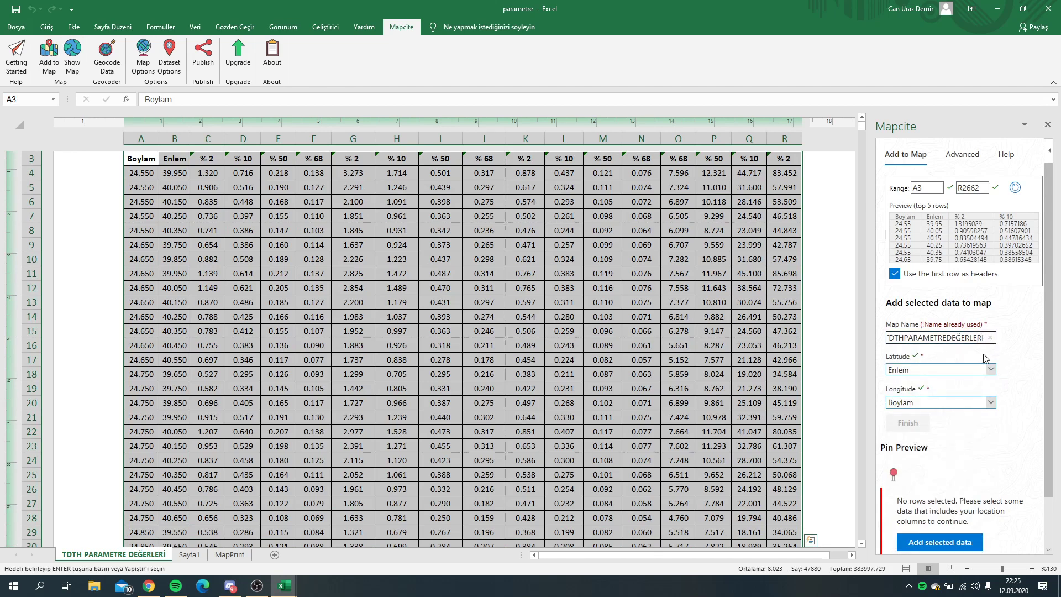
key(BackSpace)
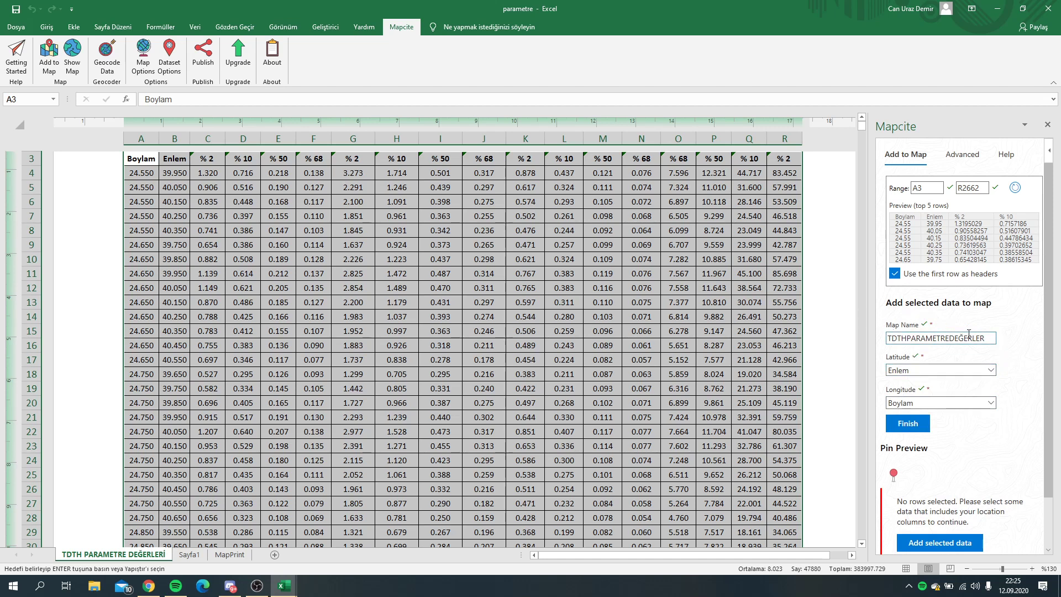
click(900, 421)
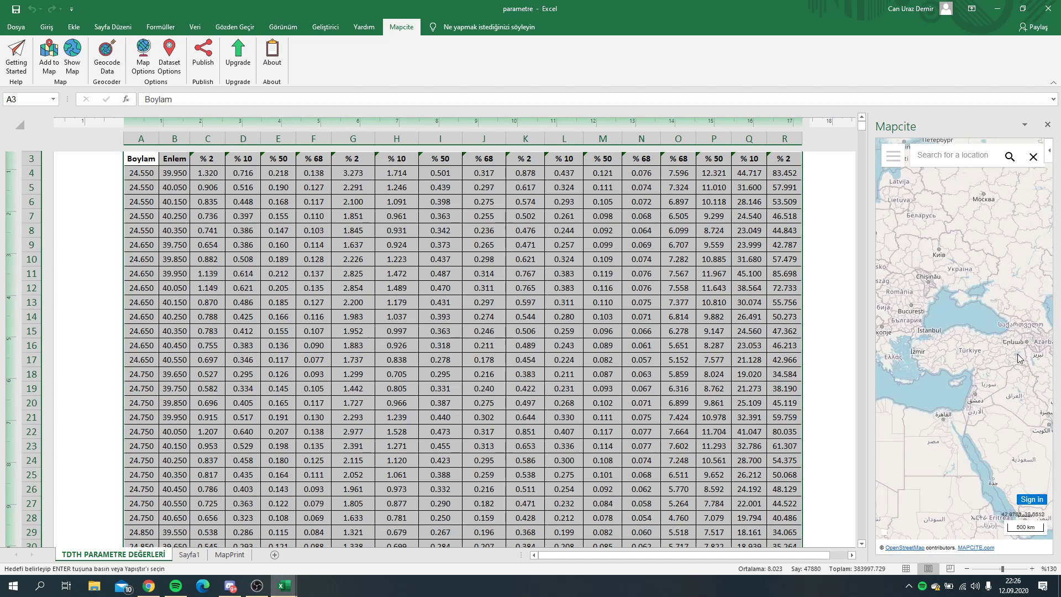
Step: Plot the grid points as red clustered pins, widen the Mapcite pane, and bring up OBS
click(995, 359)
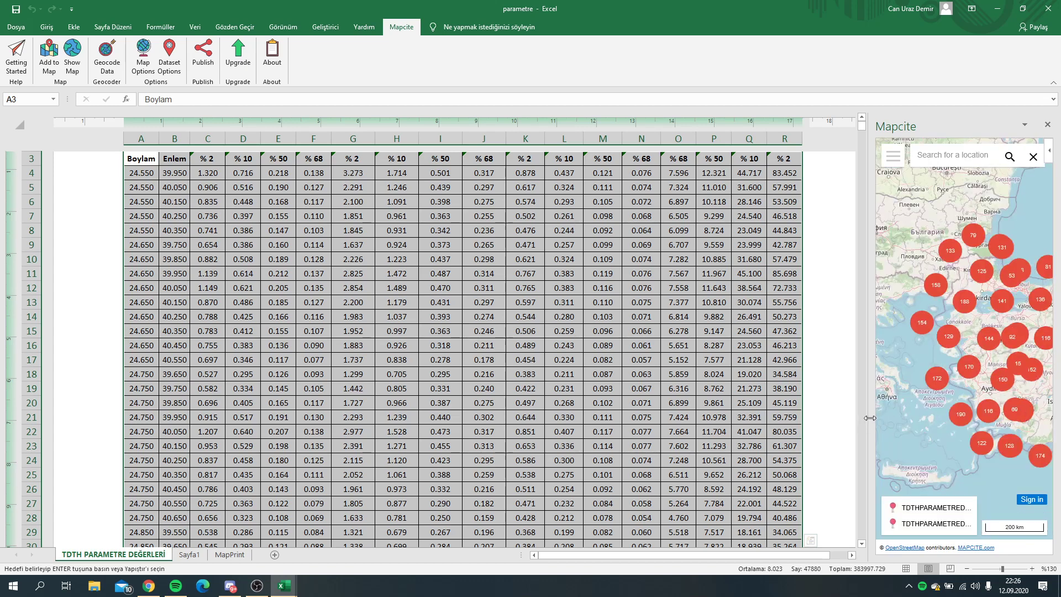
drag(873, 420, 713, 420)
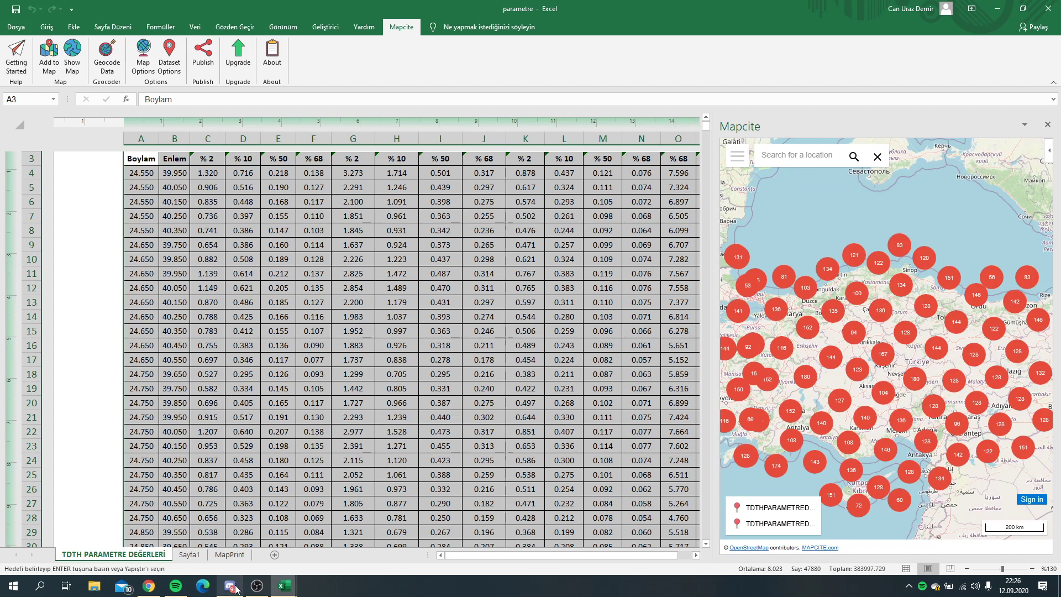
click(258, 587)
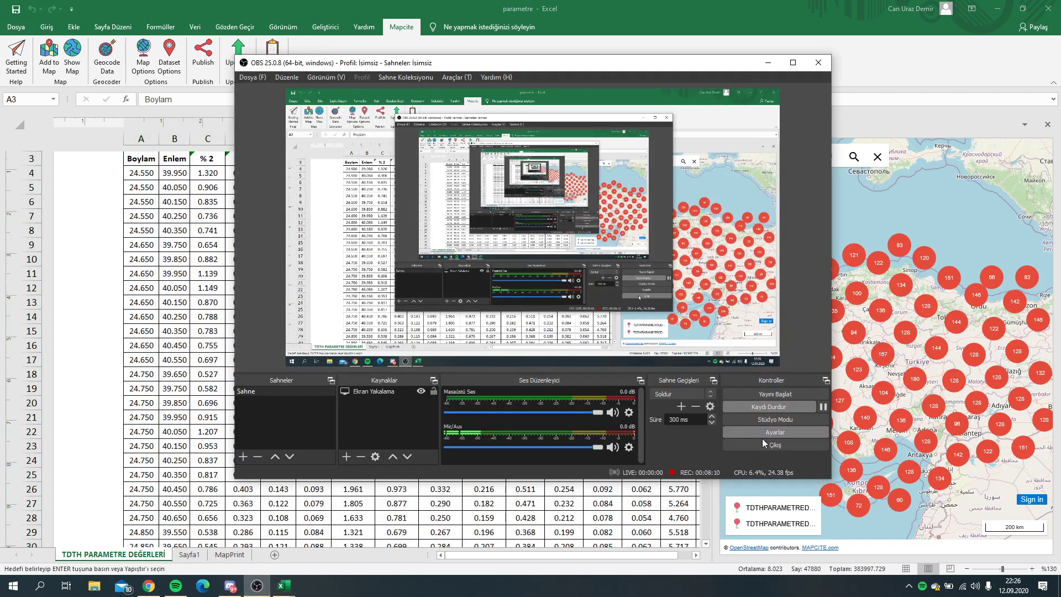